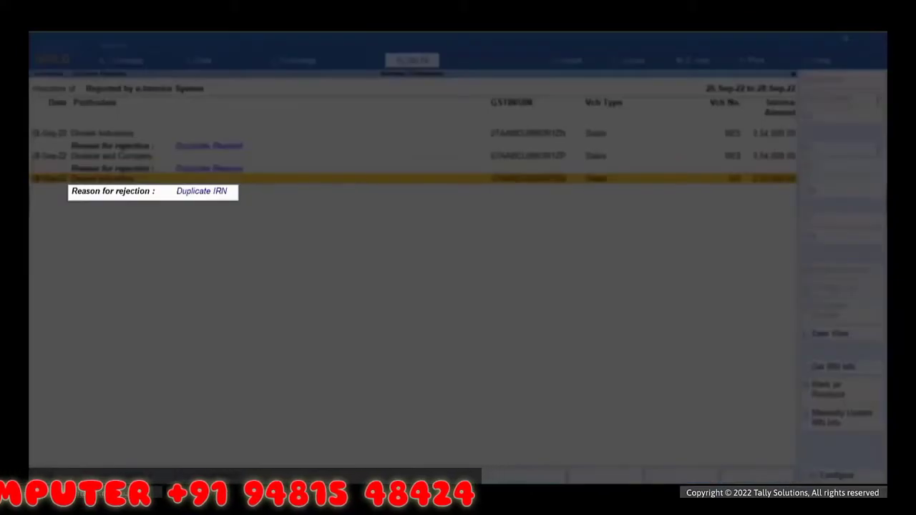
Step: Open the Dinesh Industries sales voucher rejected for Duplicate IRN in alteration mode
key(Return)
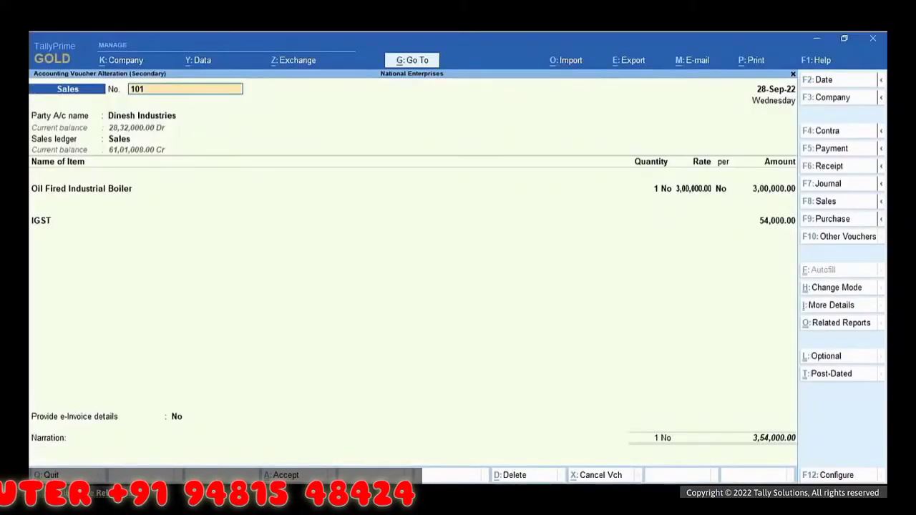
Step: Change the sales voucher number to 102
key(BackSpace)
text(2)
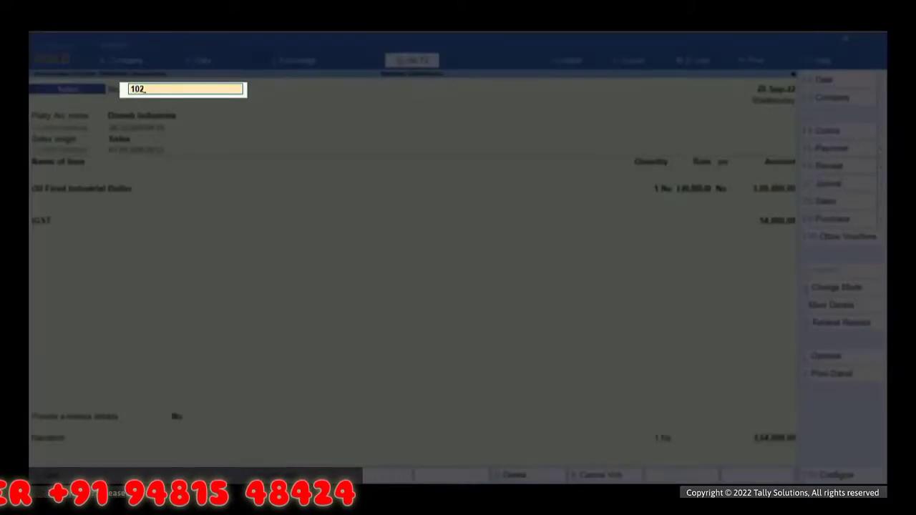
key(Return)
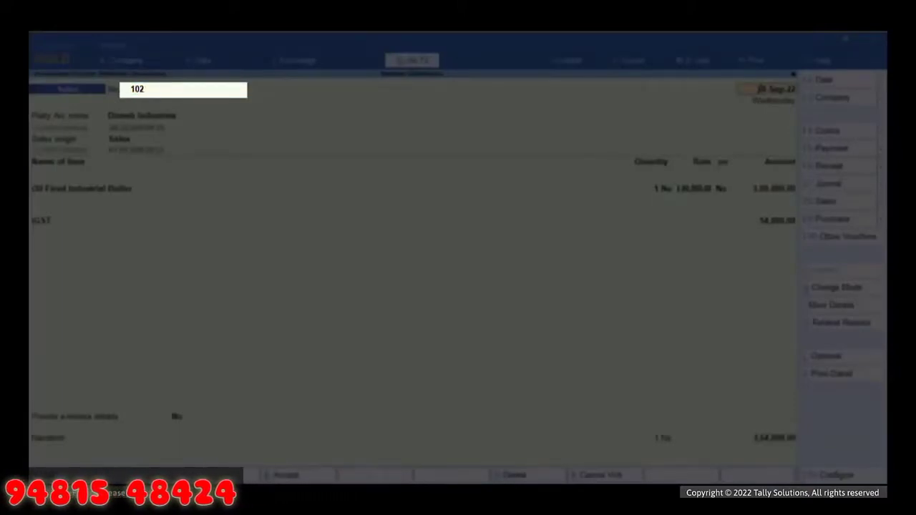
key(Return)
key(Return)
key(Return)
key(Return)
key(Return)
Step: Set Provide e-Invoice details to Yes, clear the old IRN, and accept the voucher
key(Return)
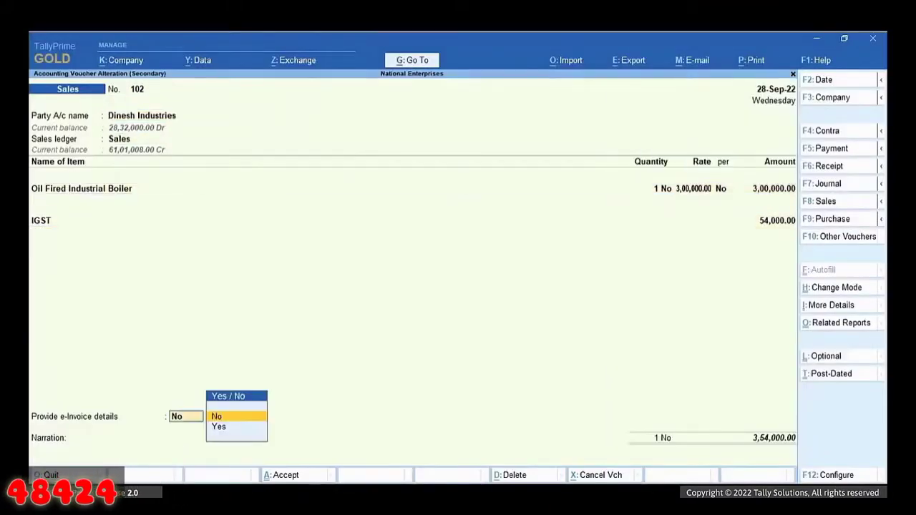
key(Down)
key(Return)
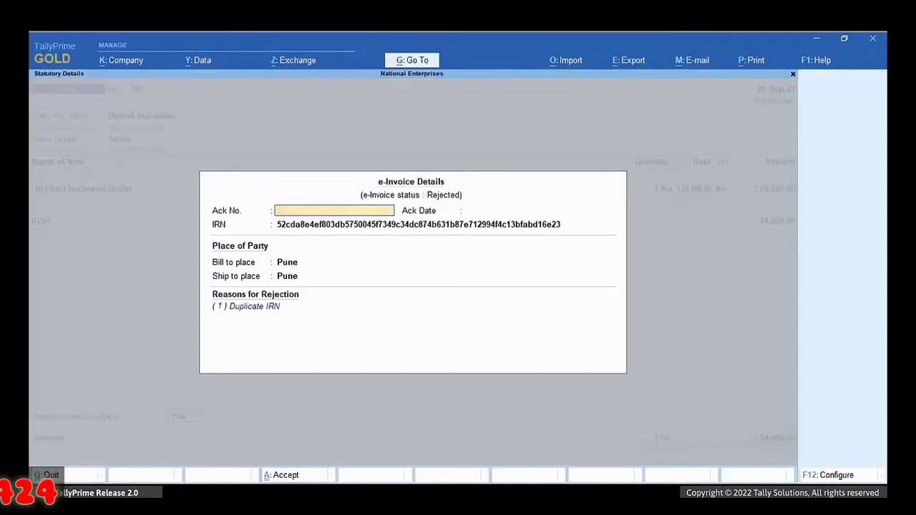
key(Return)
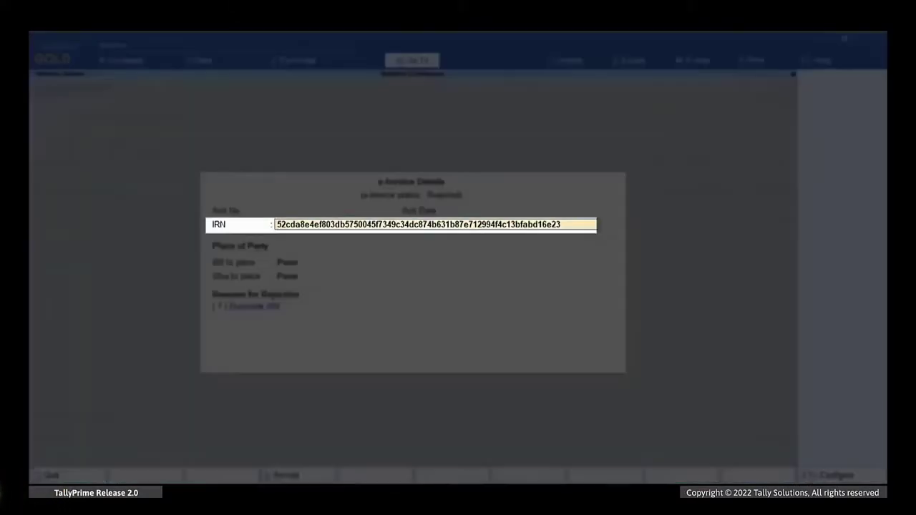
key(space)
key(Return)
key(Return)
key(Return)
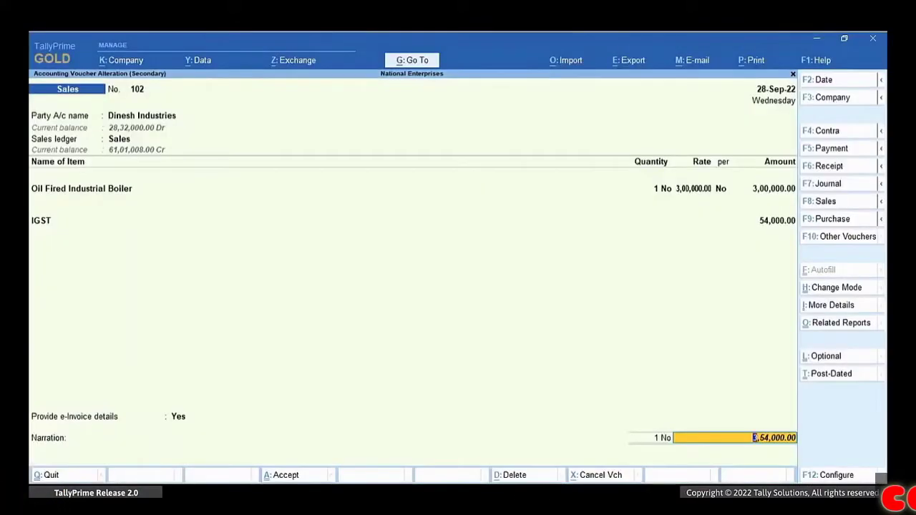
key(Return)
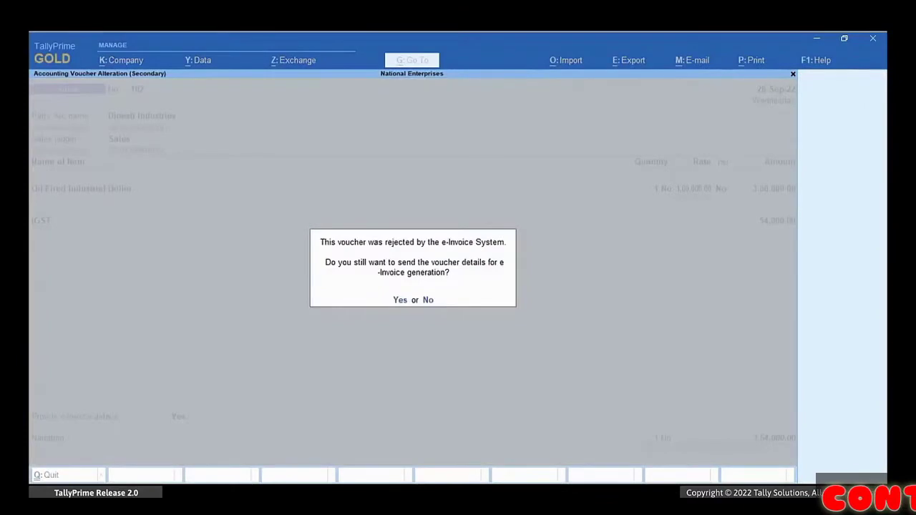
Step: Resend voucher 102 after logging in with the e-Invoice username and password, then dismiss the success message
key(Return)
text(TIPL3705@1)
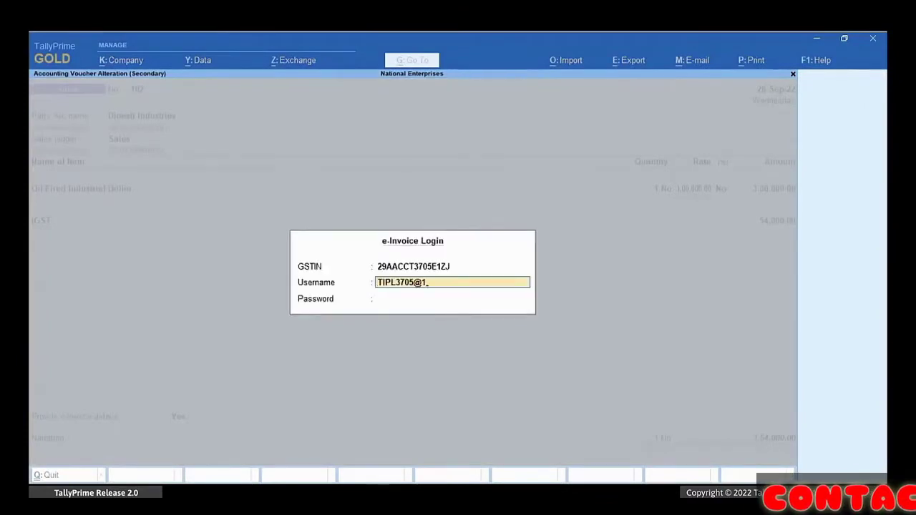
key(Return)
text(*****)
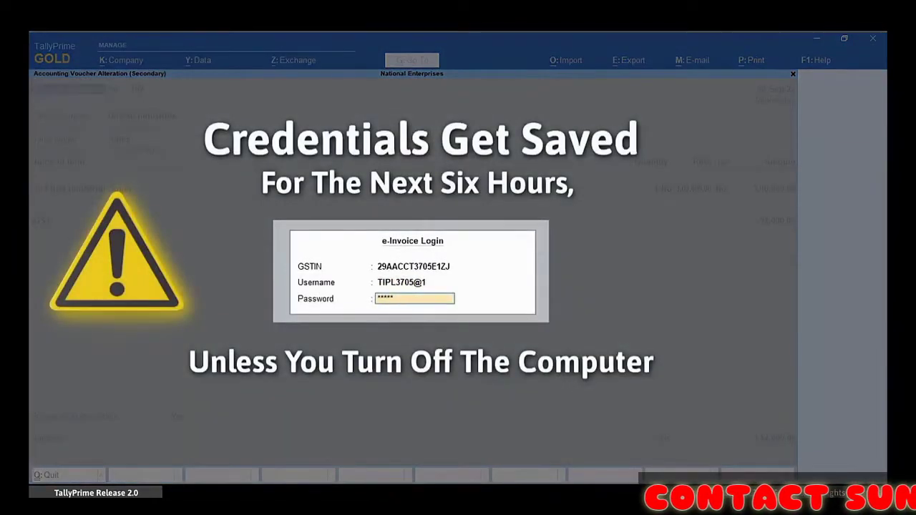
text(**)
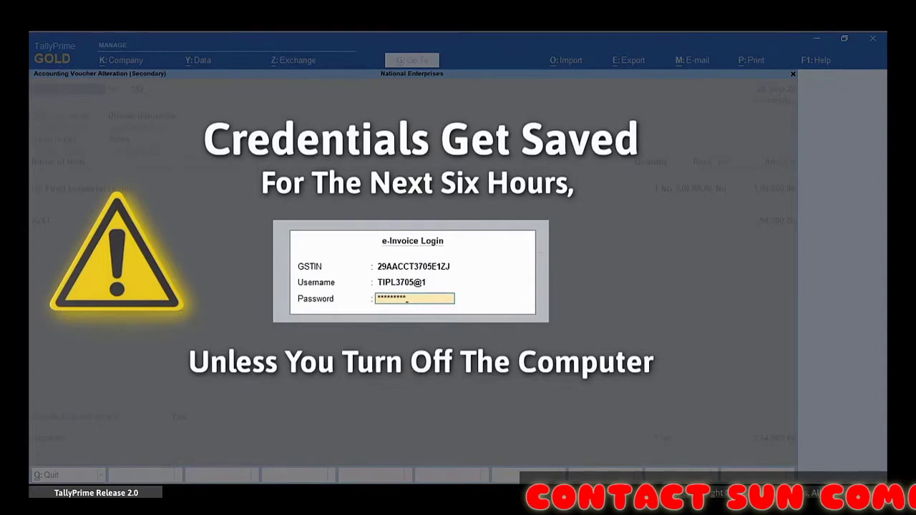
key(Return)
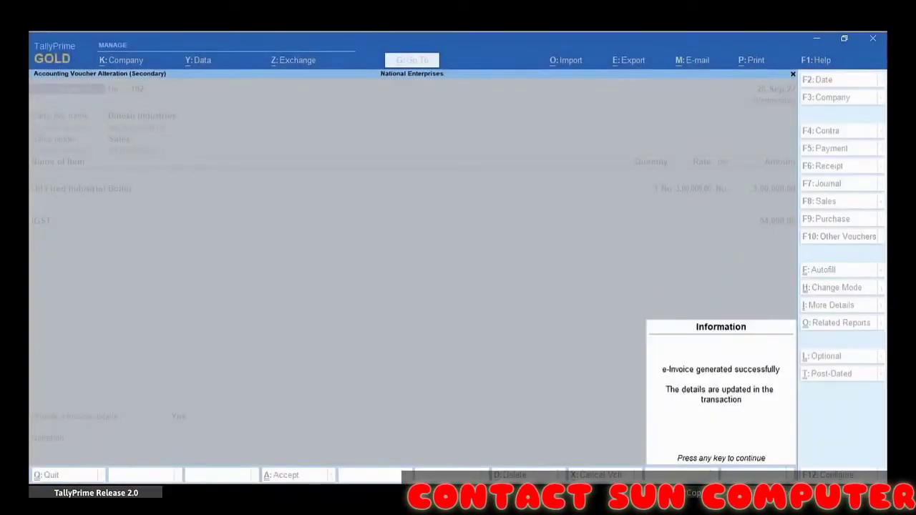
key(Return)
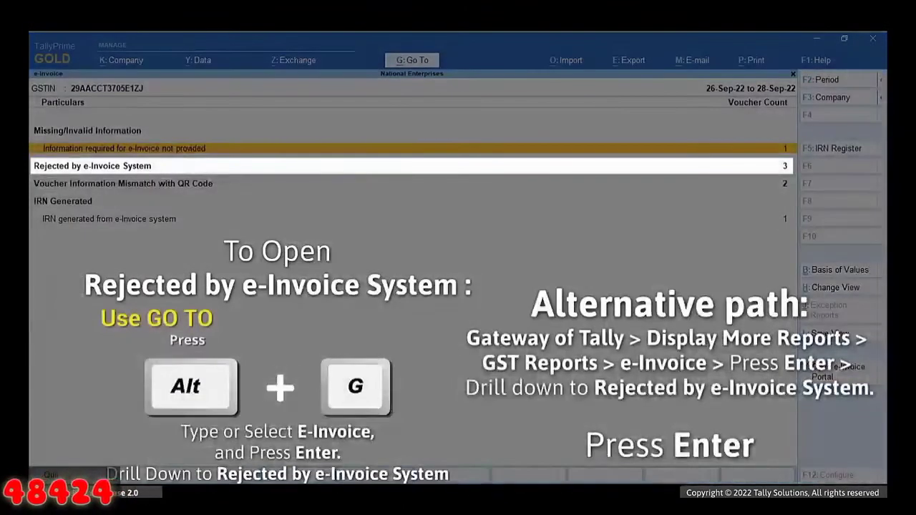
Step: Open Abhiram Industries' Sales POS voucher 0245 from the Rejected by e-Invoice System list
key(Down)
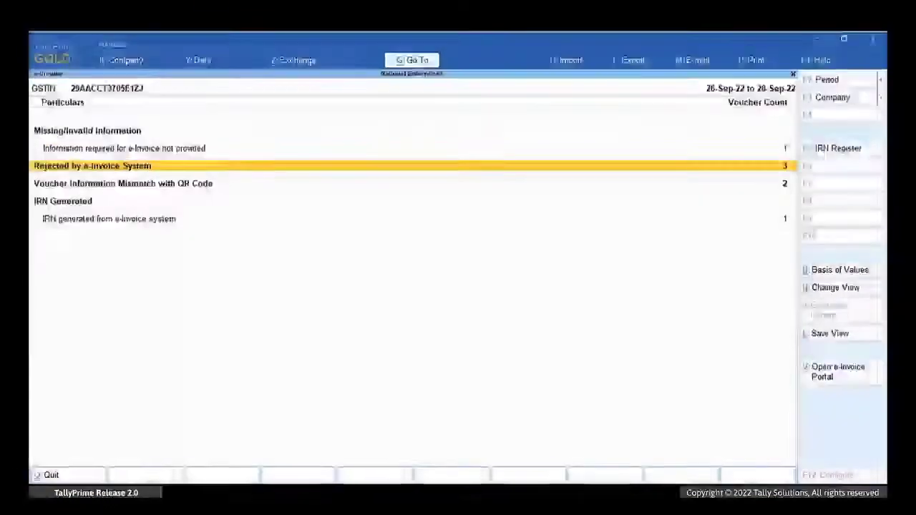
key(Return)
key(Down)
key(Down)
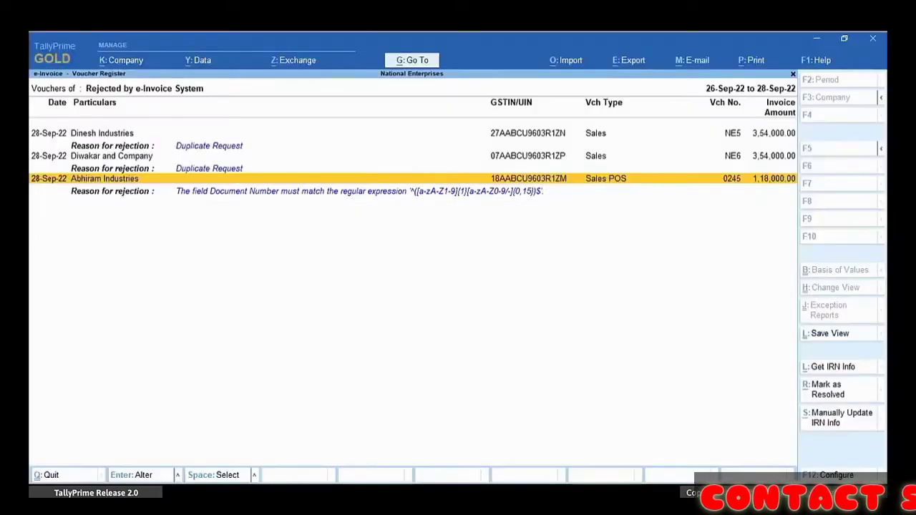
key(Return)
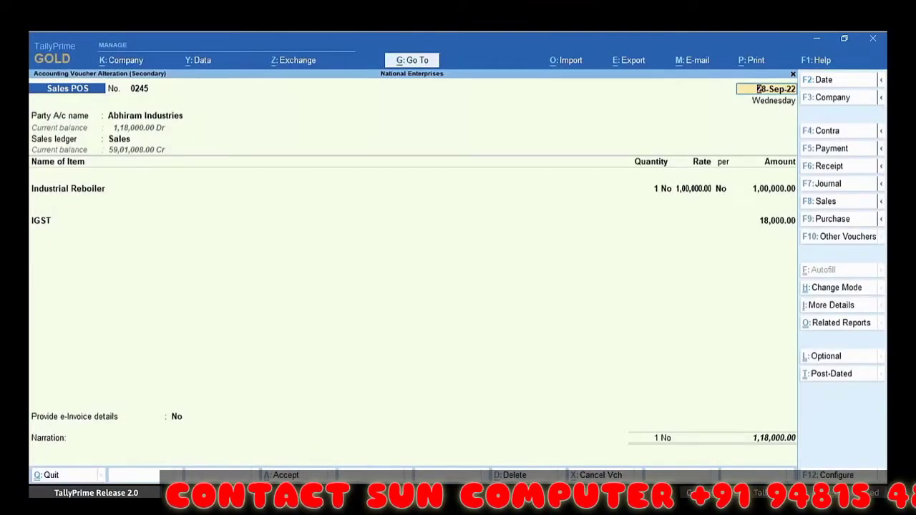
key(alt+g)
Step: Open the Sales POS voucher type master for alteration
key(Up)
key(Up)
key(Up)
key(Return)
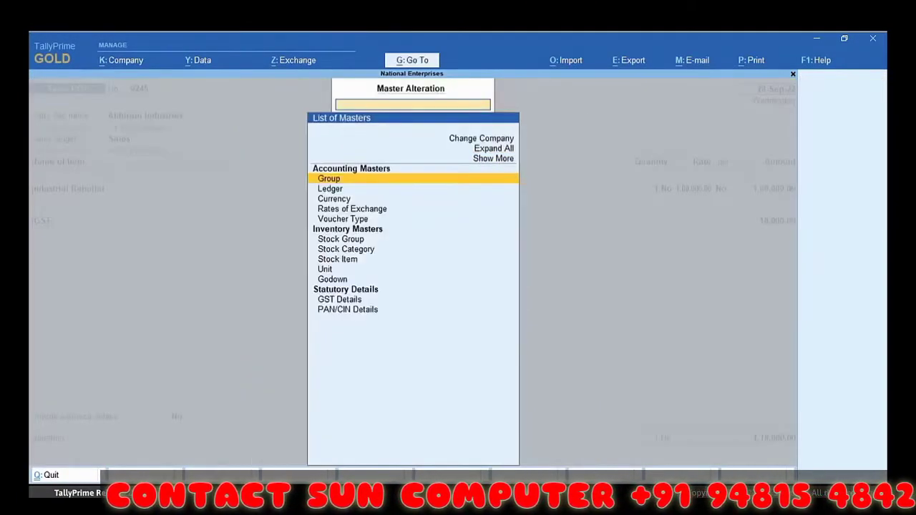
key(Down)
key(Down)
key(Down)
key(Down)
key(Return)
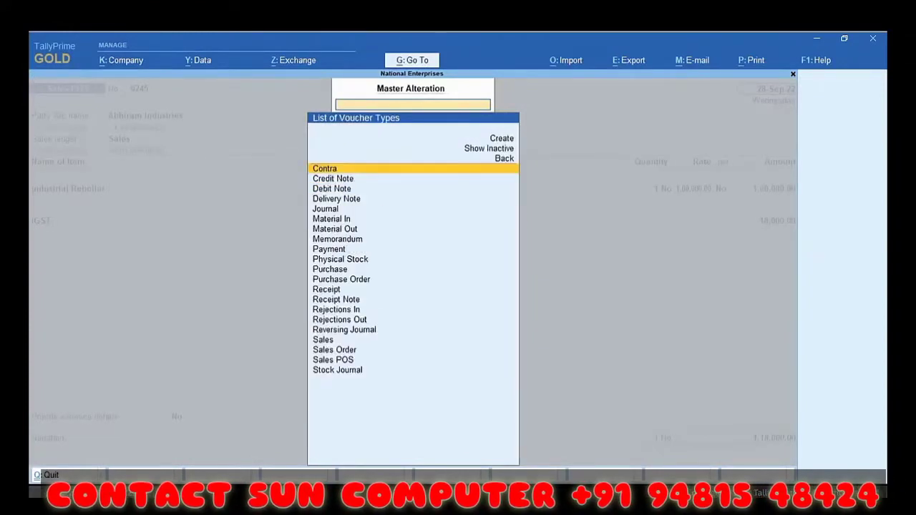
key(Down)
key(Down)
key(Down)
key(Down)
key(Down)
key(Down)
key(Down)
key(Down)
key(Down)
key(Down)
key(Down)
key(Down)
key(Down)
key(Down)
key(Down)
key(Down)
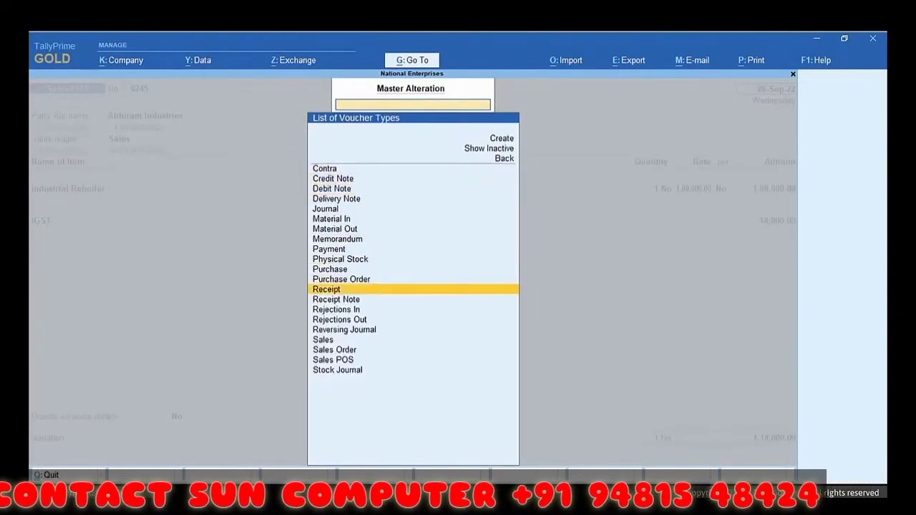
key(Down)
key(Down)
key(Down)
key(Return)
key(Return)
key(Return)
key(Return)
key(Return)
key(Return)
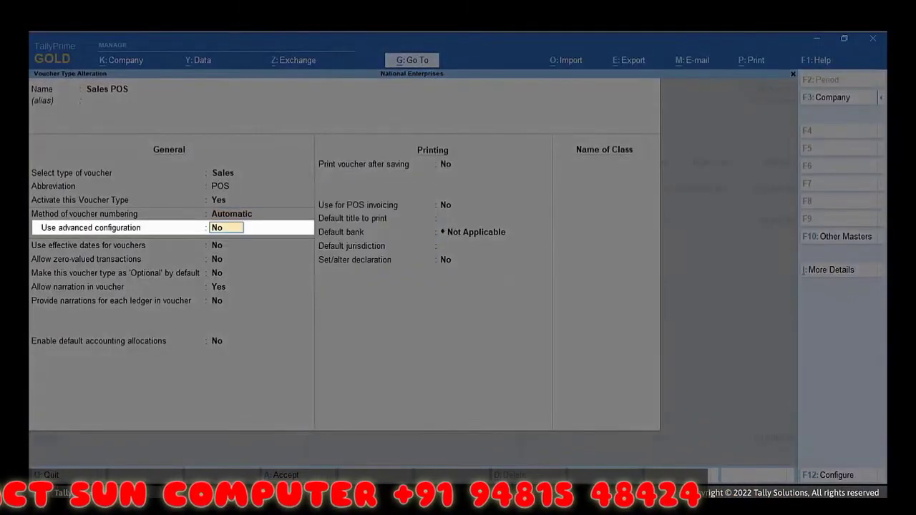
Step: Turn on advanced numbering, set Prefill with zero to No, remove the 0 prefix, and save
key(y)
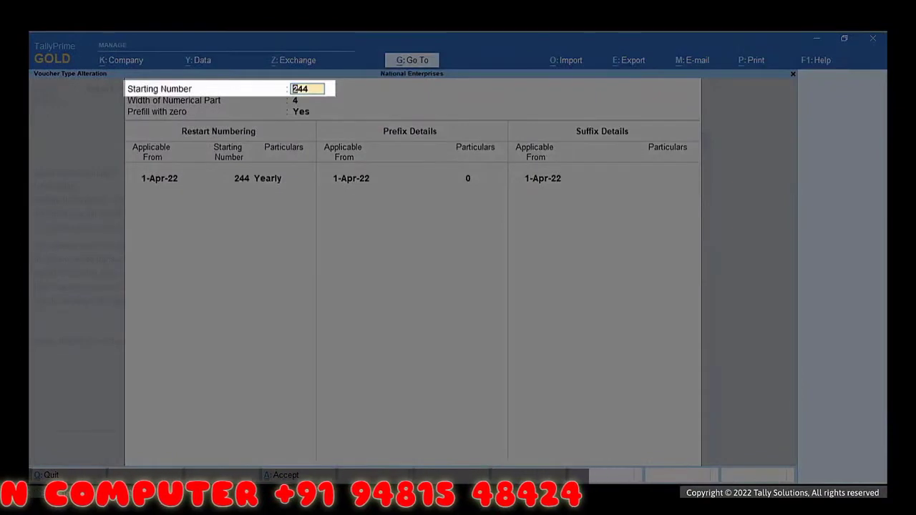
key(Return)
key(Return)
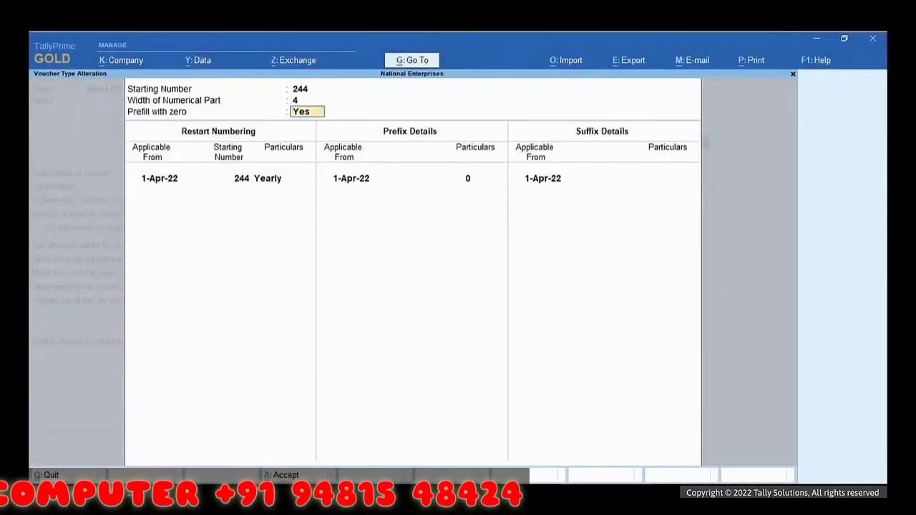
key(n)
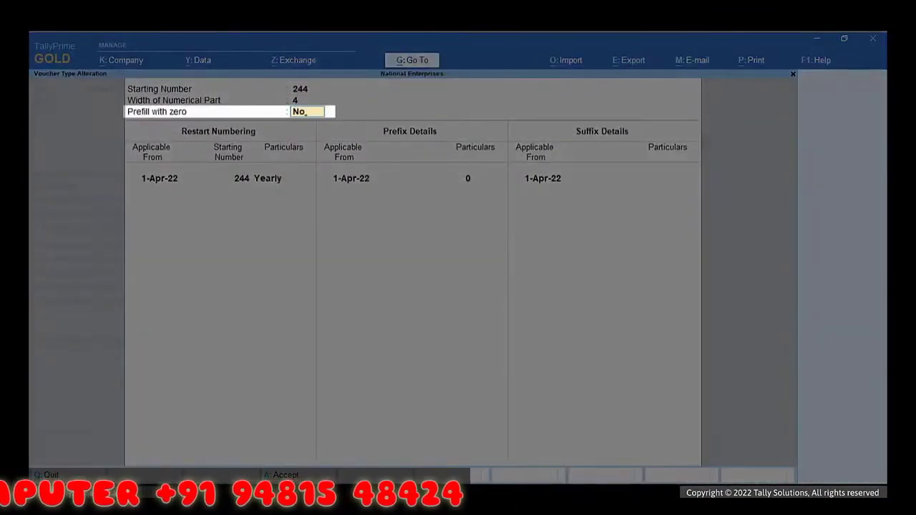
key(Return)
key(Return)
key(Return)
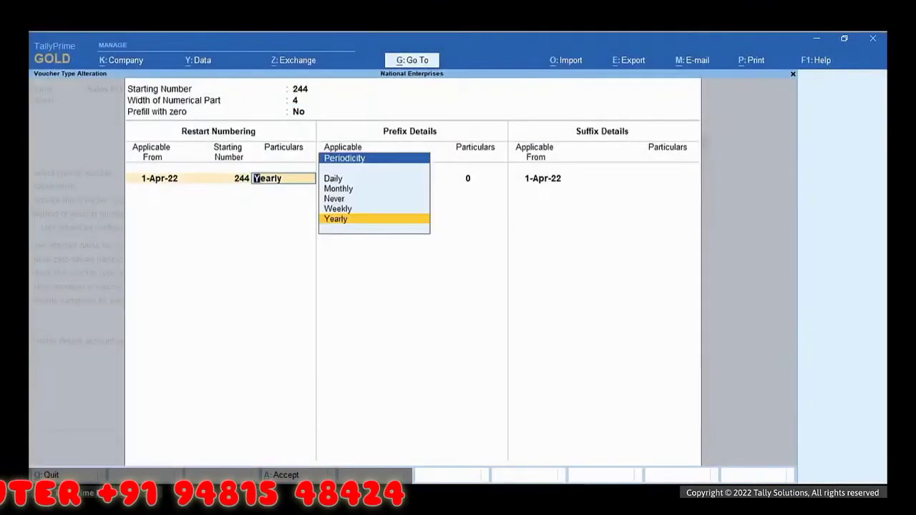
key(Return)
key(Return)
key(BackSpace)
key(Return)
key(Return)
key(Return)
key(Return)
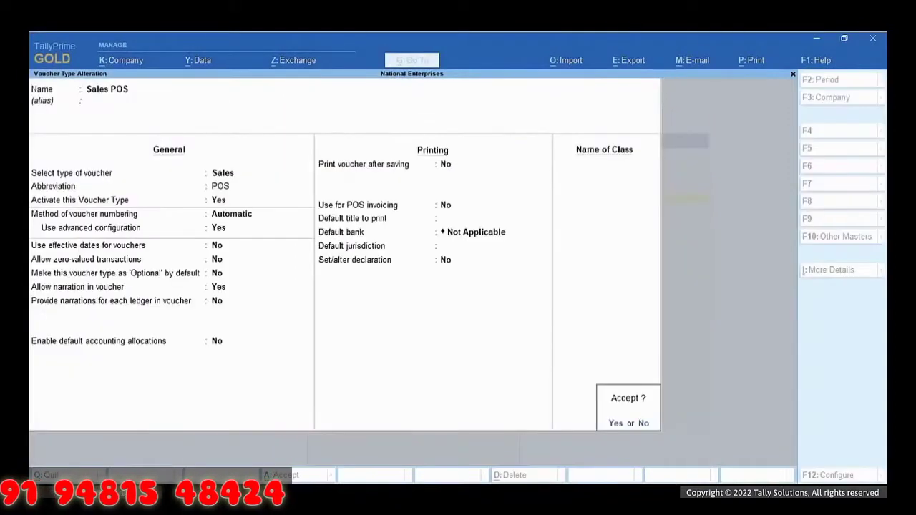
key(Return)
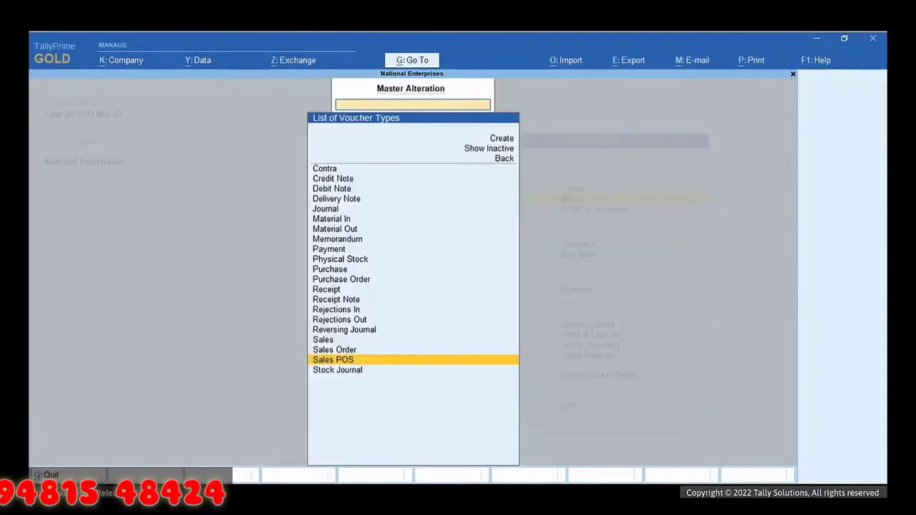
key(Escape)
key(Escape)
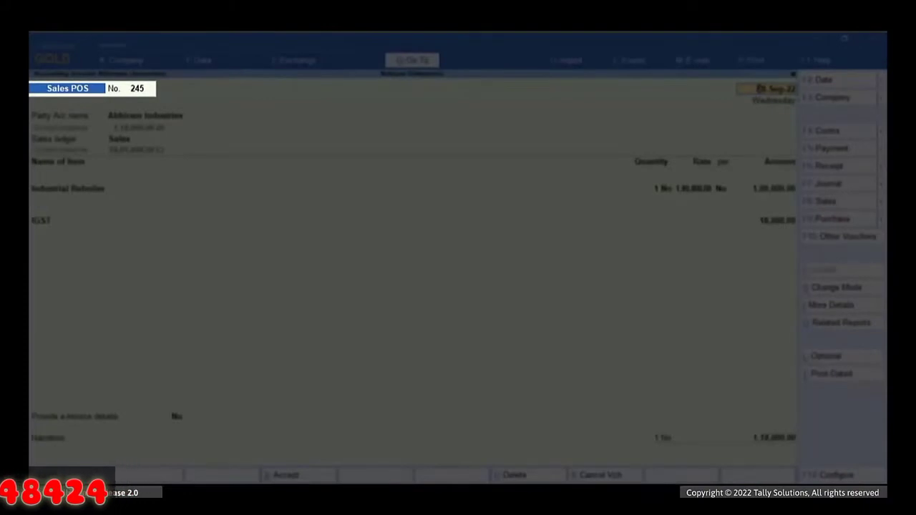
Step: Save voucher 245, resending it for e-invoice generation, and dismiss the success message
key(Return)
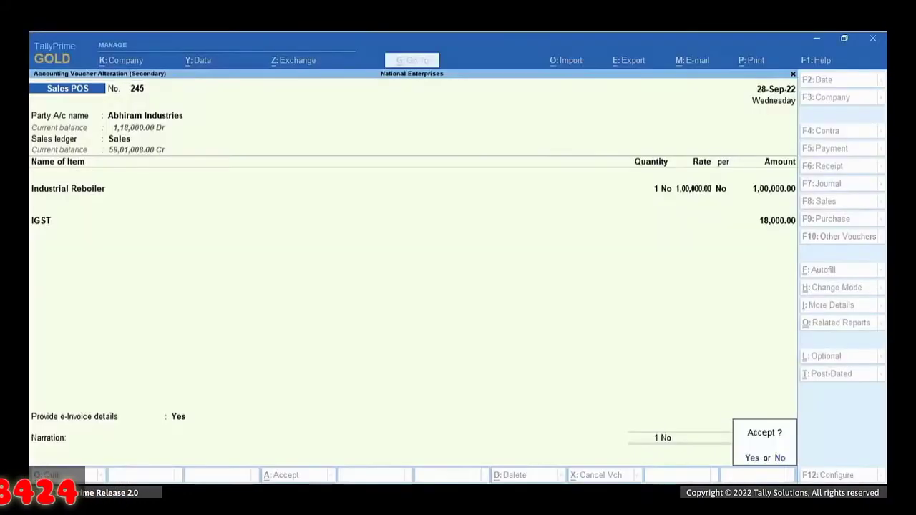
key(Return)
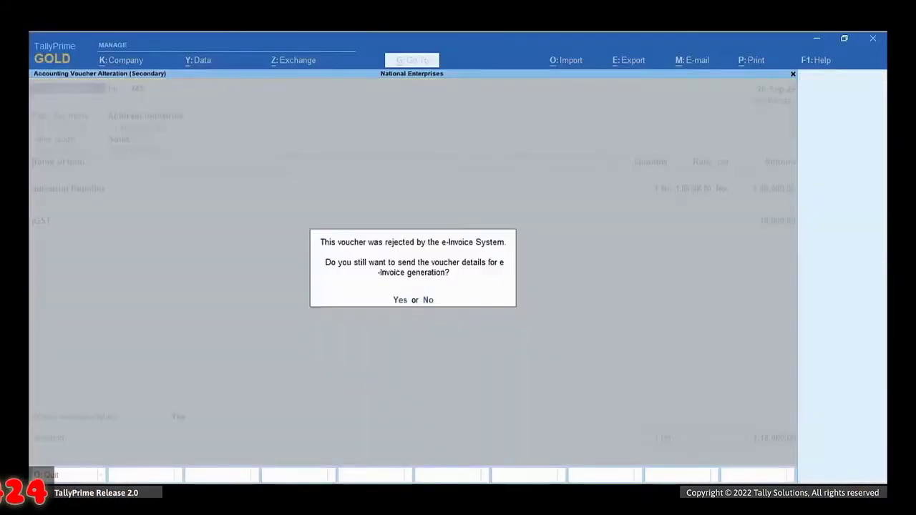
key(Return)
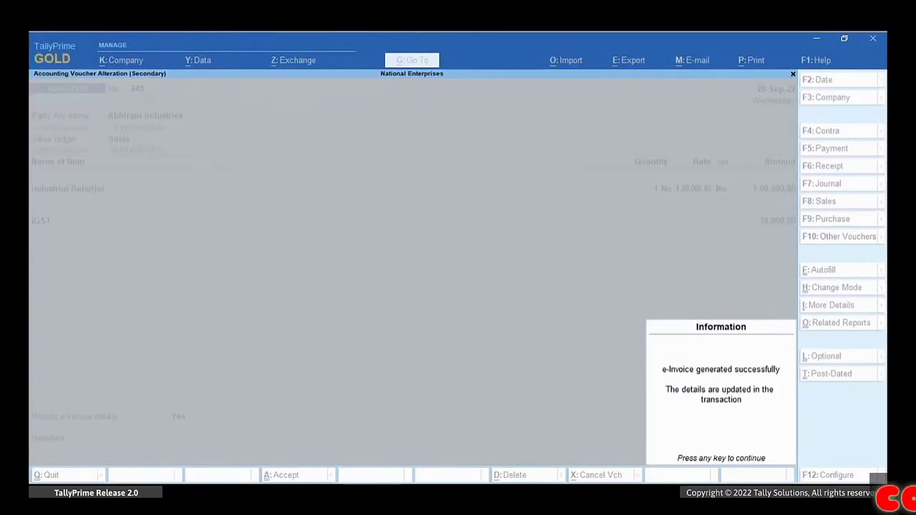
key(Return)
key(Return)
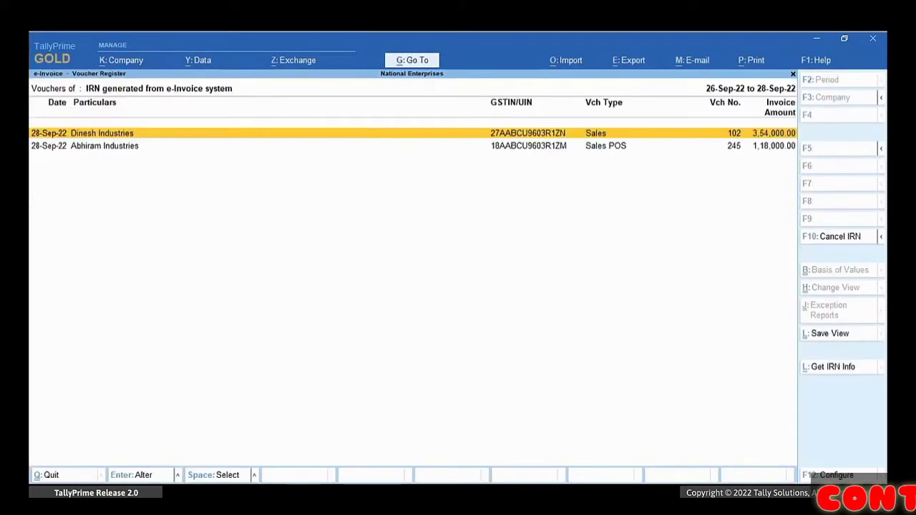
Step: Open voucher 245 from the IRN-generated list and view its e-Invoice details
key(Down)
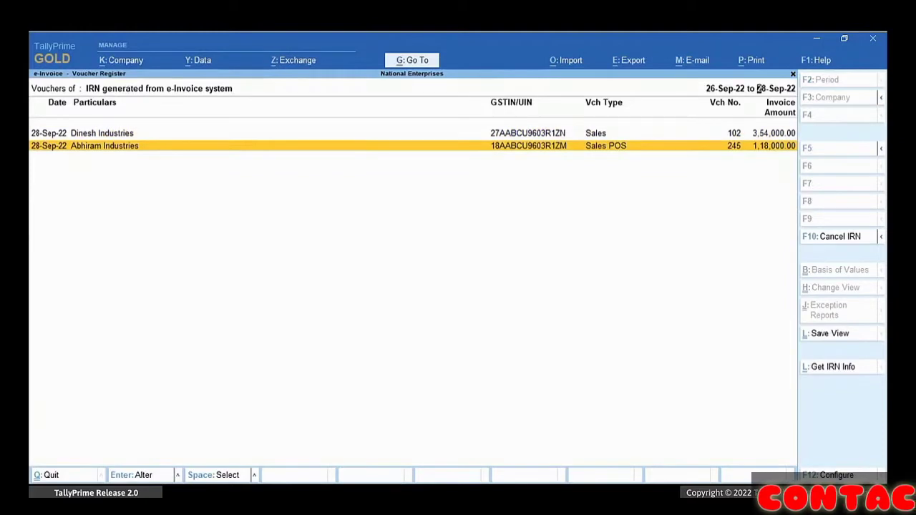
key(Return)
click(180, 417)
click(218, 426)
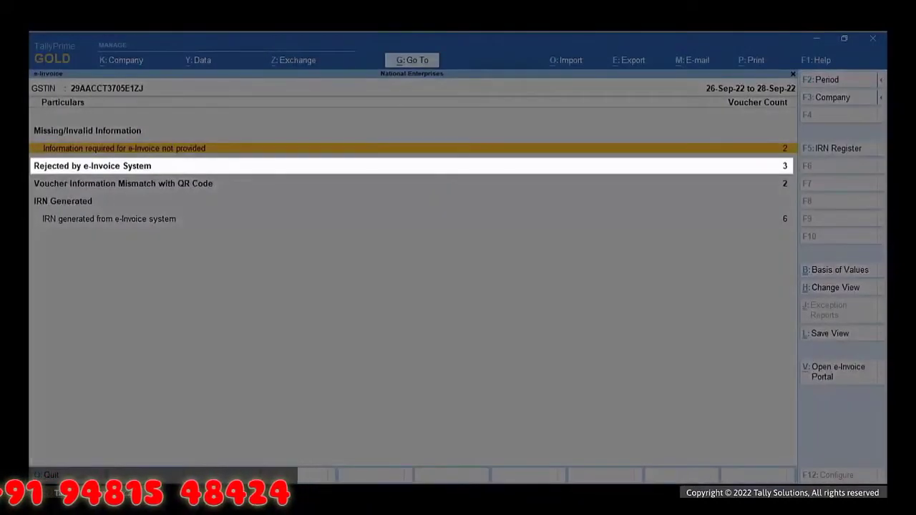
Step: Review the Rejected by e-Invoice System vouchers down to voucher 107's invalid amount format rejection
key(Down)
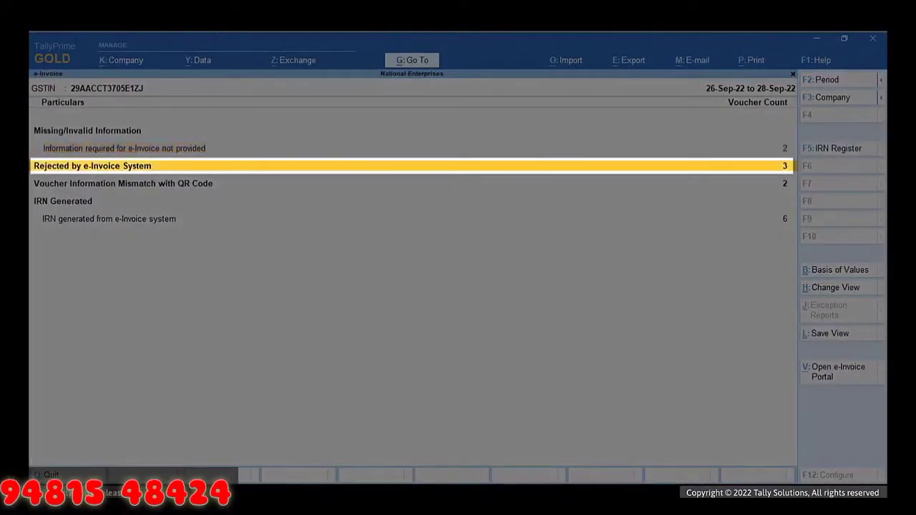
key(Return)
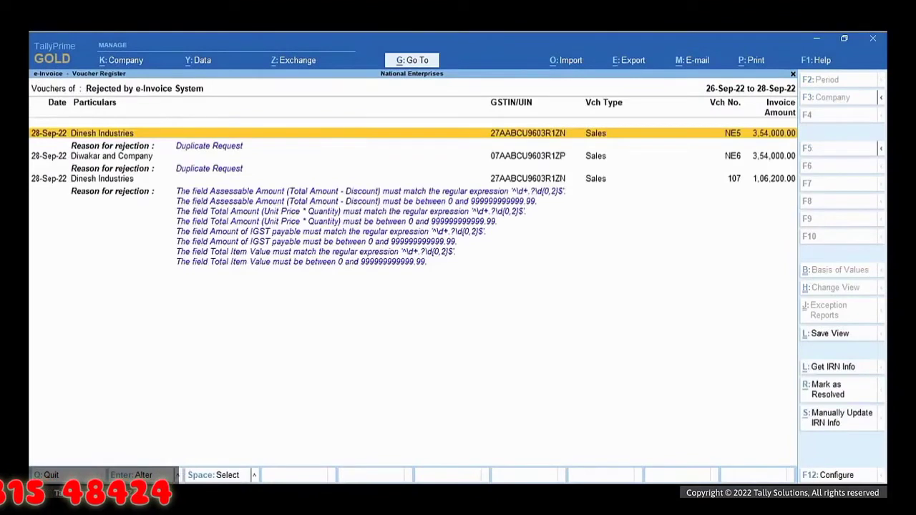
key(Down)
key(Down)
key(Down)
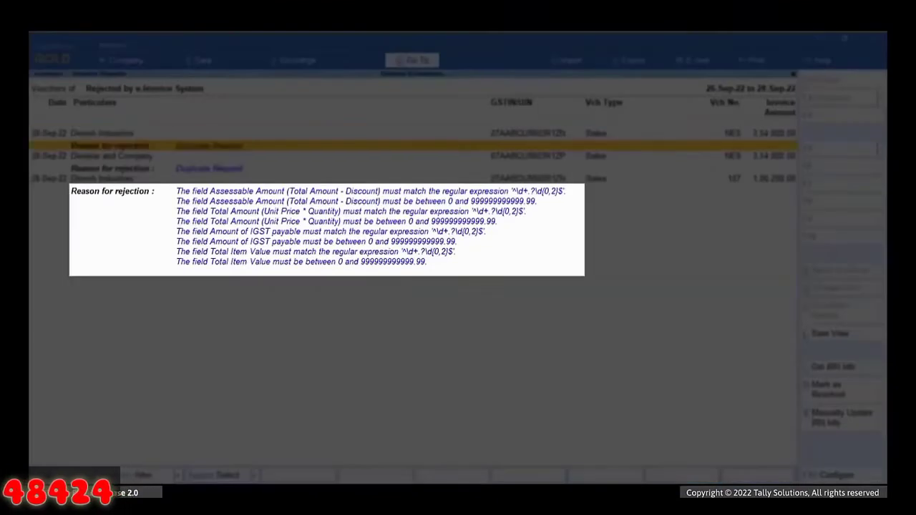
key(Down)
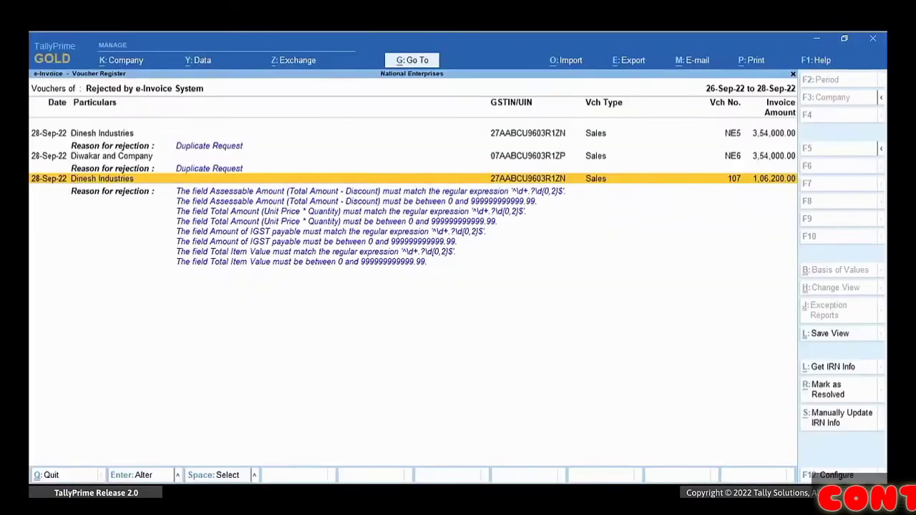
key(alt+g)
key(Up)
Step: Open the Discount ledger for alteration
key(Return)
key(Down)
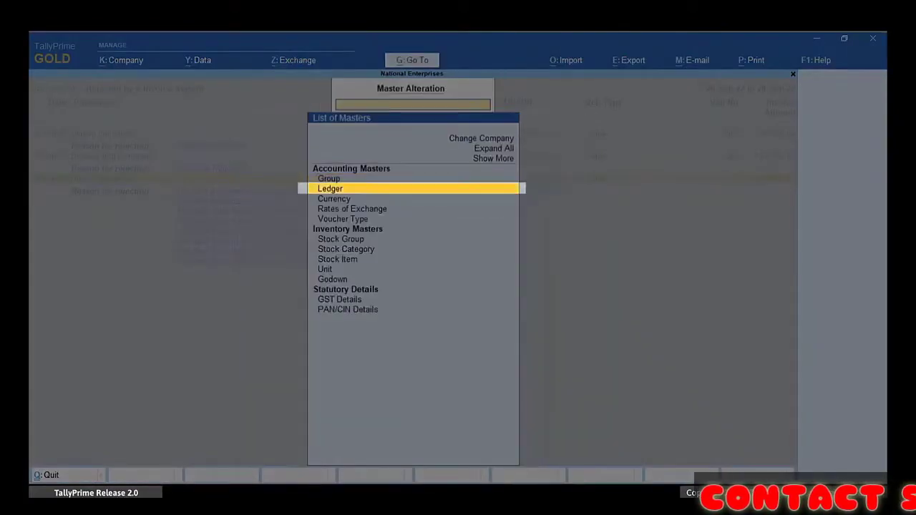
key(Return)
key(Down)
key(Down)
key(Down)
key(Down)
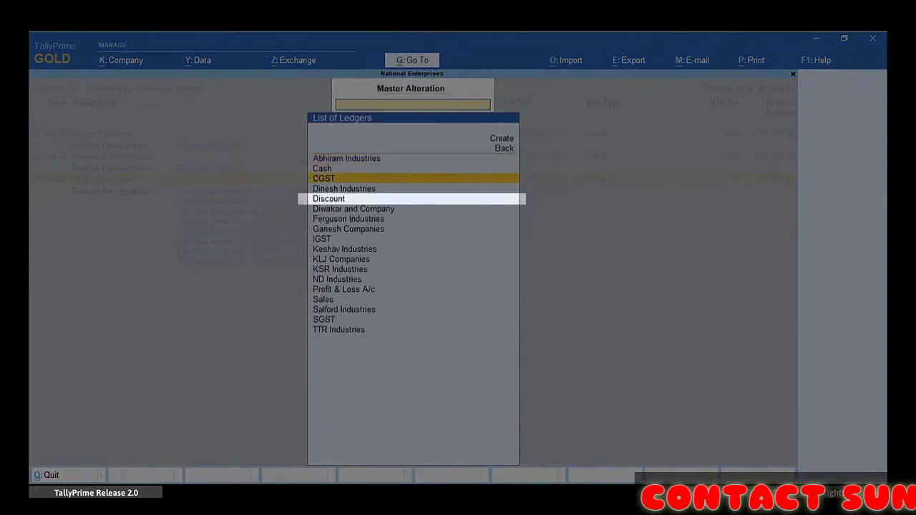
key(Return)
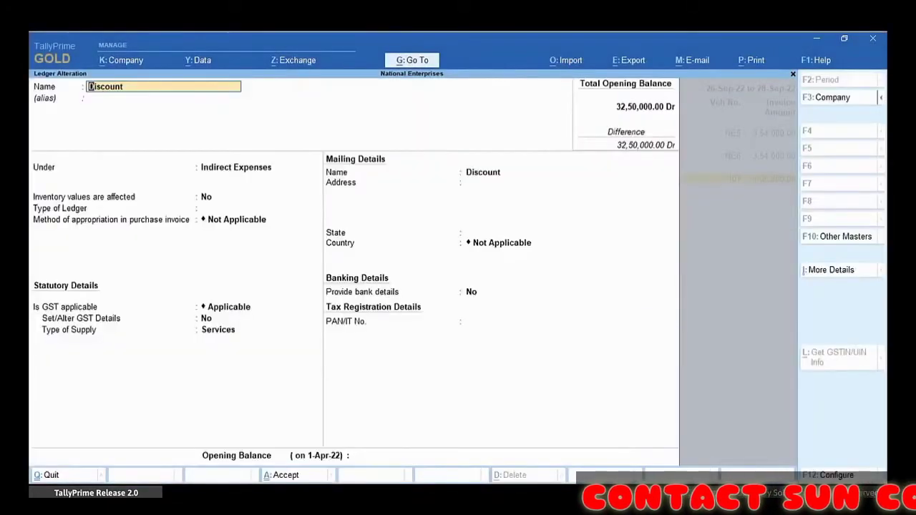
Step: Set GST applicability to Not Applicable, include in GST assessable value, appropriate to Both, and save
key(Return)
key(Return)
key(Return)
key(Return)
key(Return)
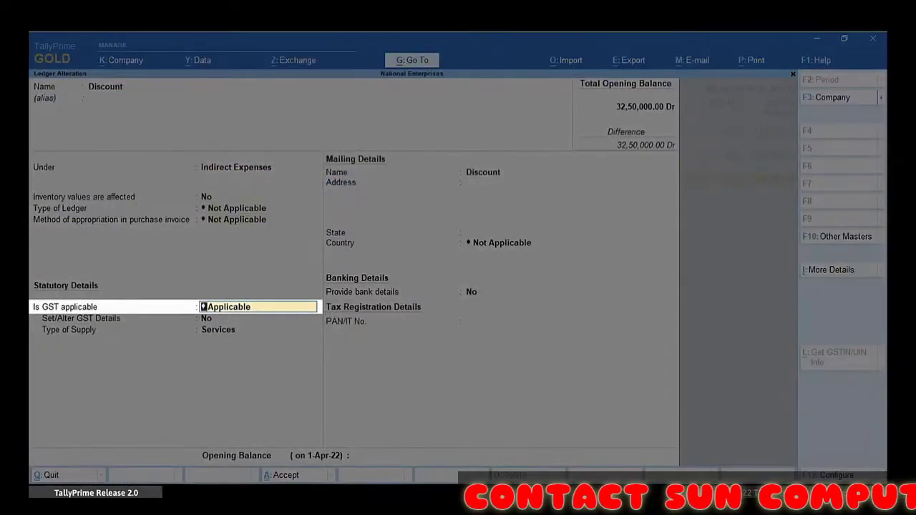
text(N)
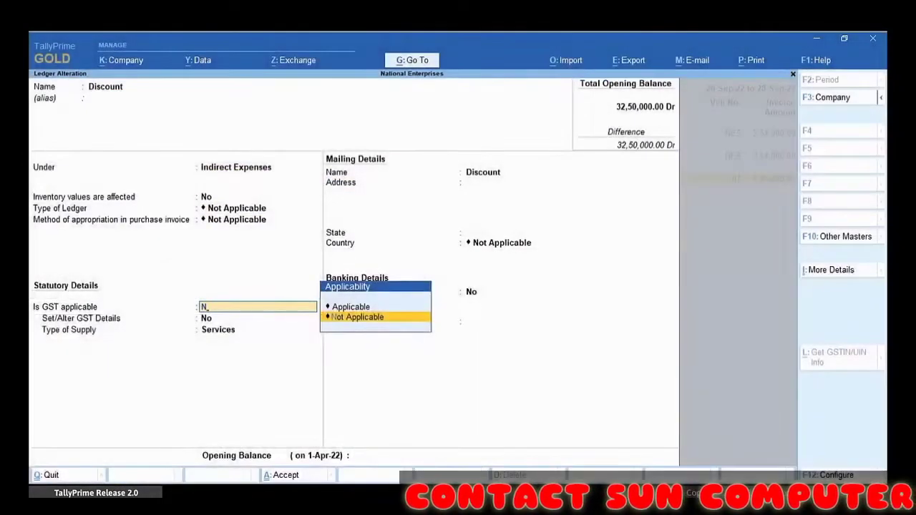
key(Return)
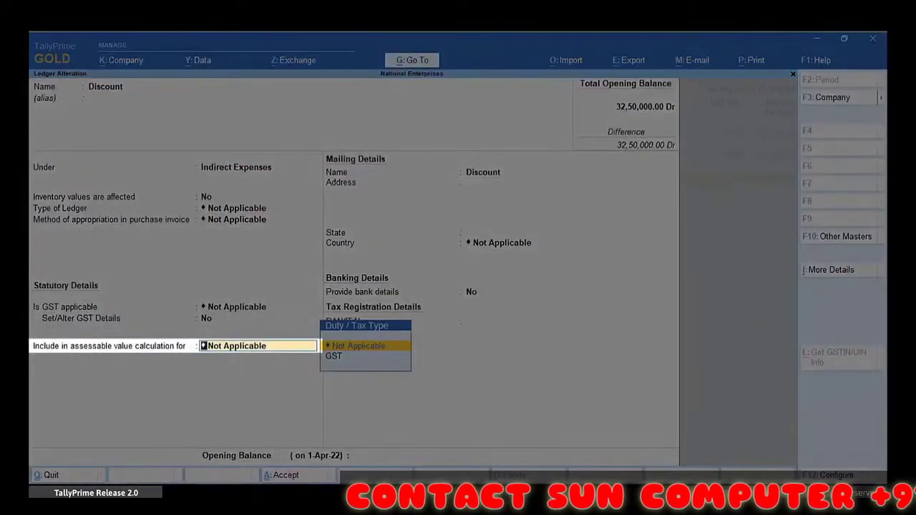
key(Down)
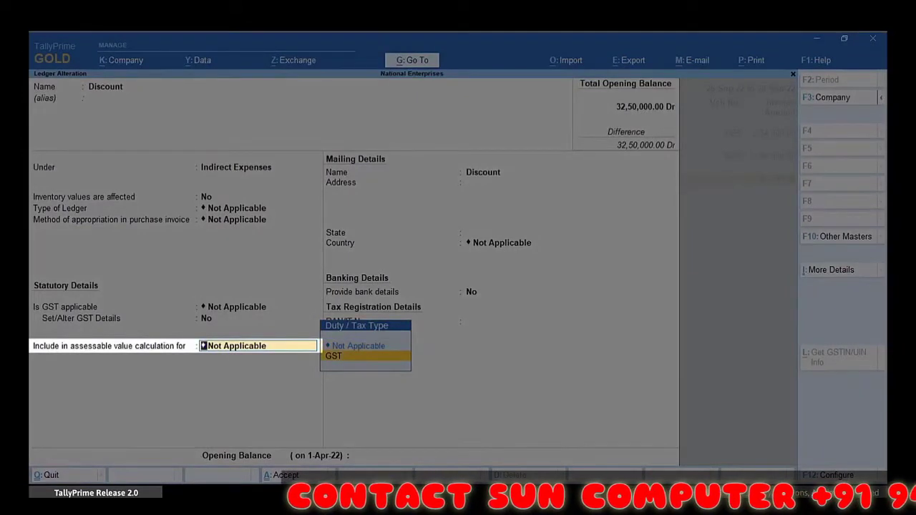
key(Return)
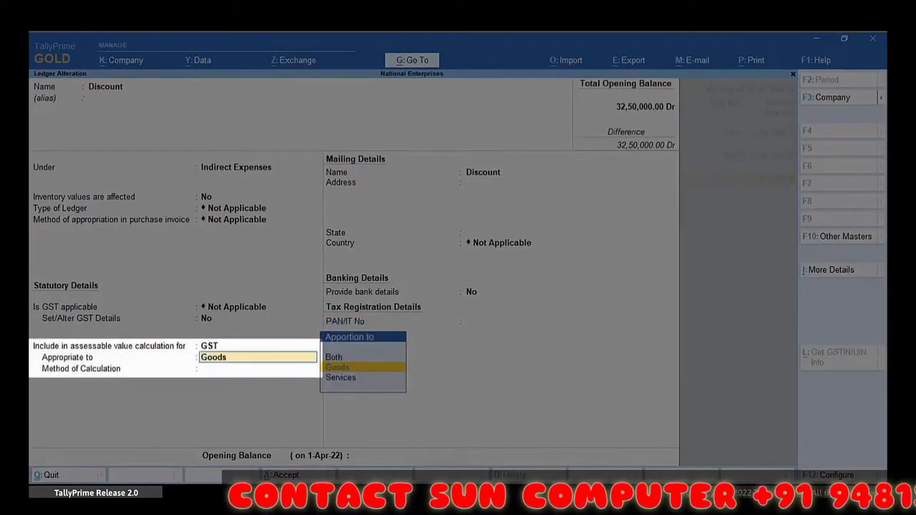
key(Up)
key(Return)
key(Return)
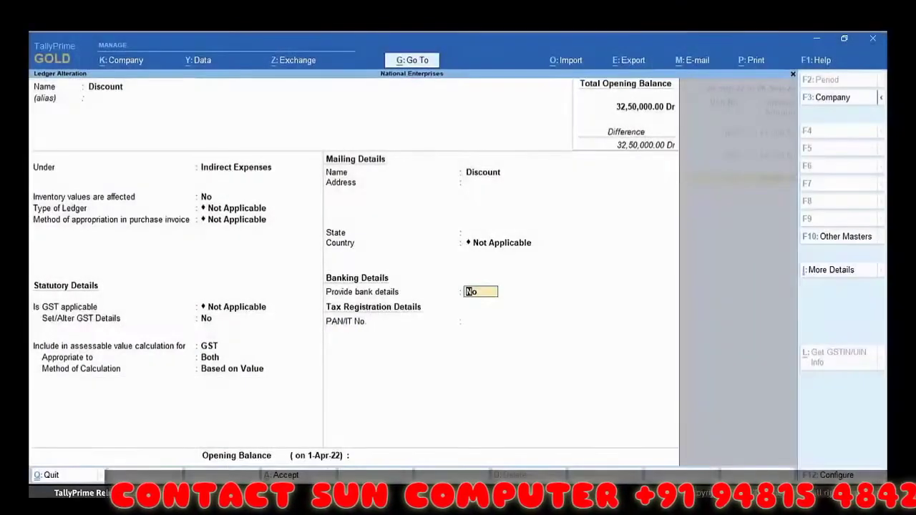
key(Return)
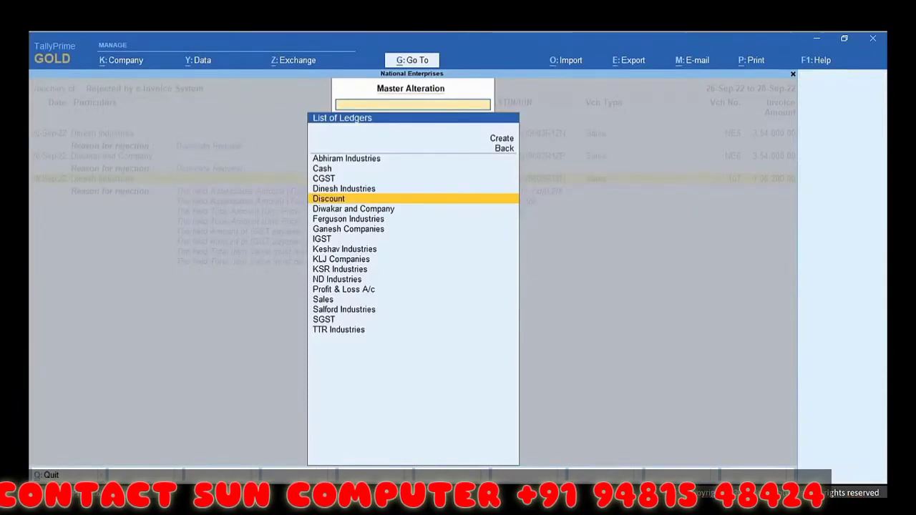
Step: Reopen voucher 107 from the rejected list, save it, and confirm resending for e-invoice
key(Escape)
key(Escape)
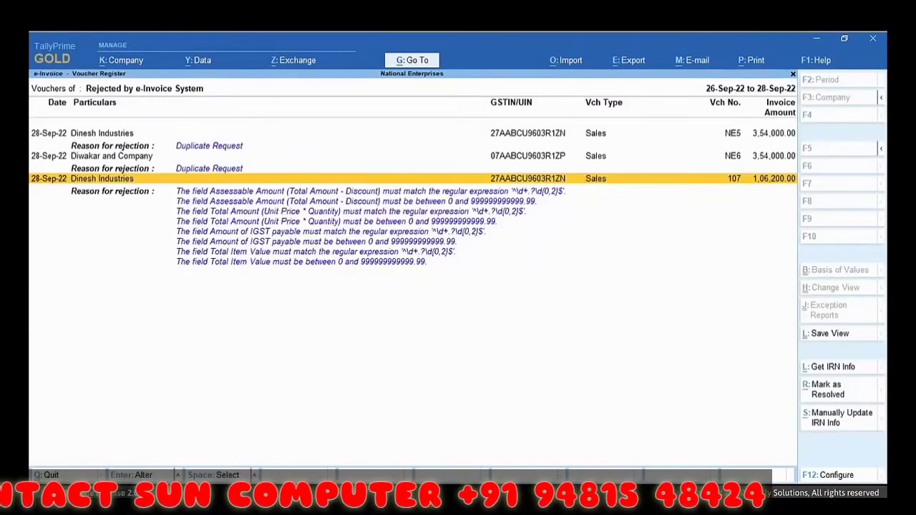
key(Return)
key(Return)
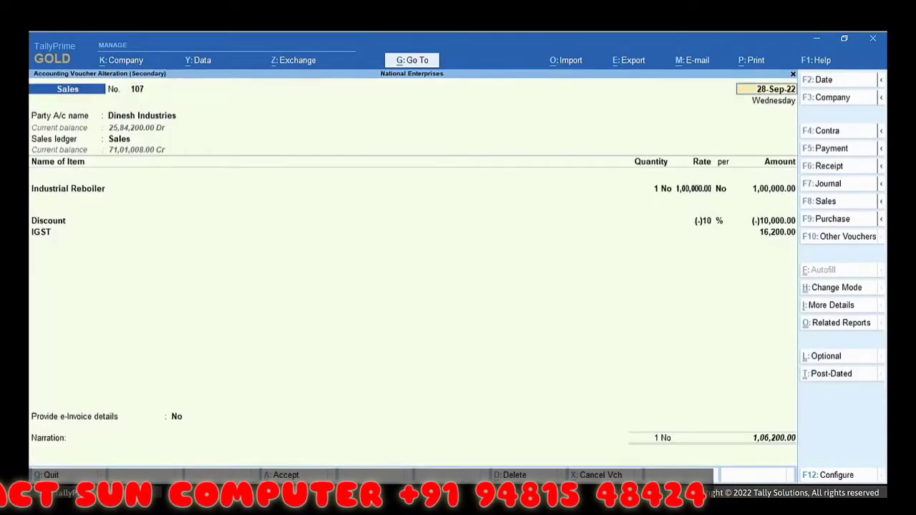
key(ctrl+a)
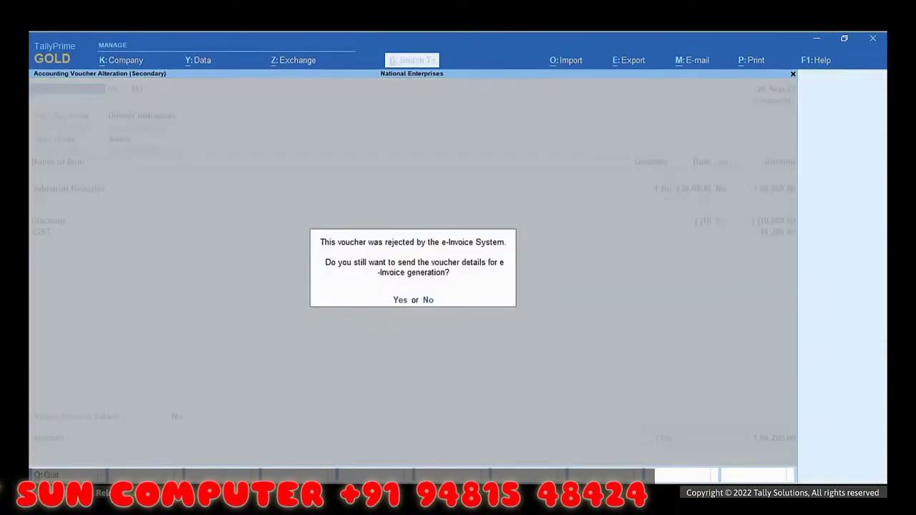
key(y)
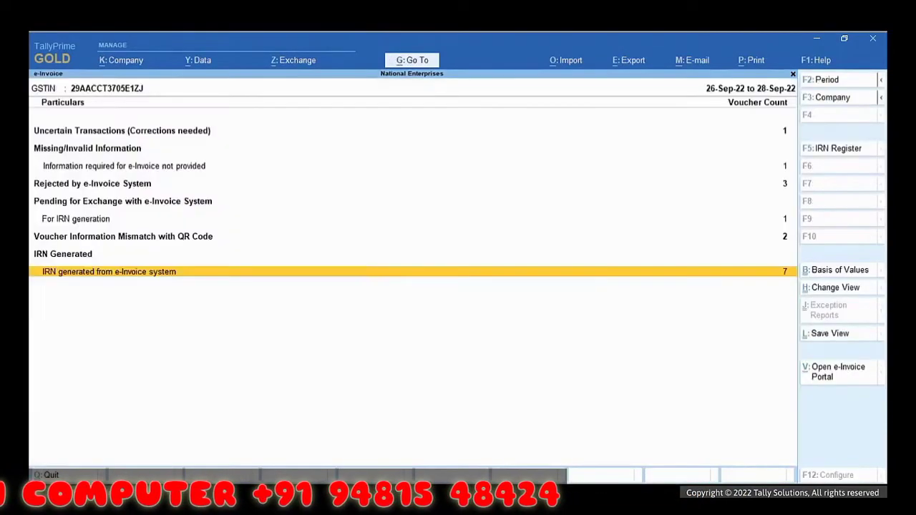
Step: Check voucher 107's e-Invoice details showing its newly generated IRN
key(Return)
key(Return)
click(178, 422)
key(y)
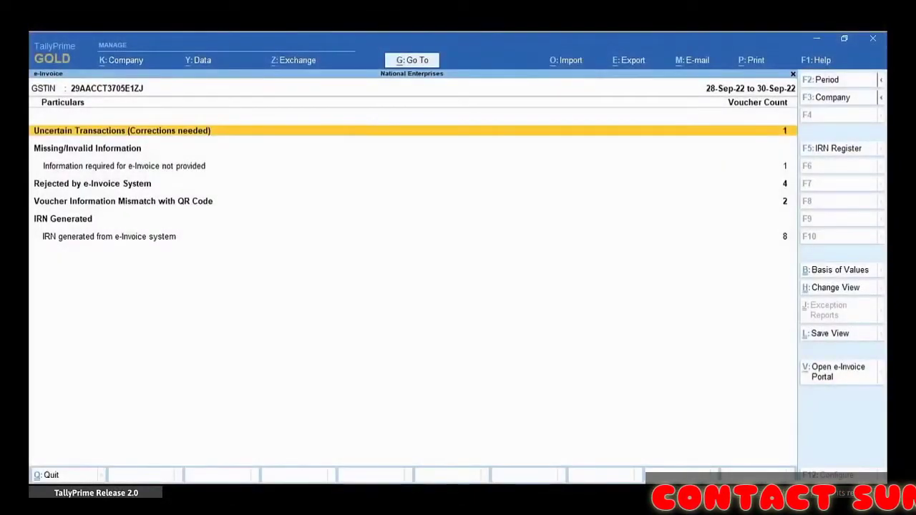
Step: Open voucher 110, rejected for a future document date, from the rejected e-invoice list
key(Down)
key(Down)
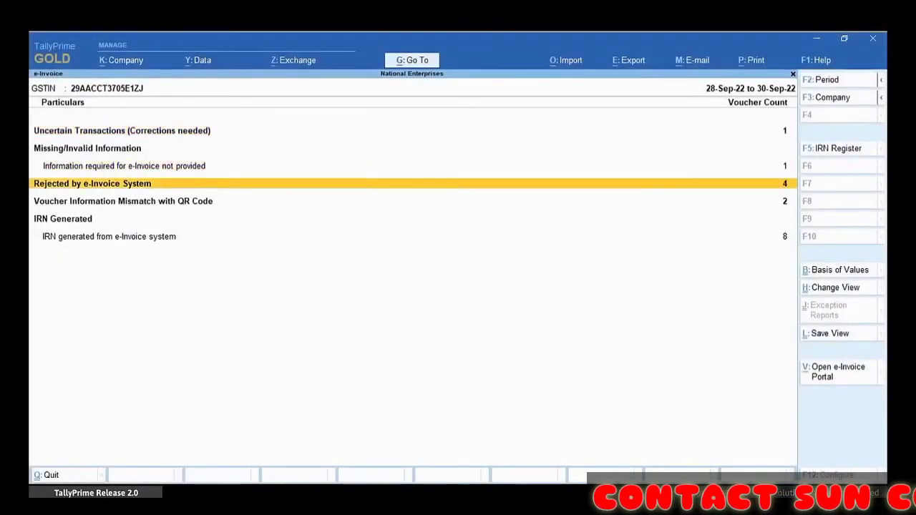
key(Return)
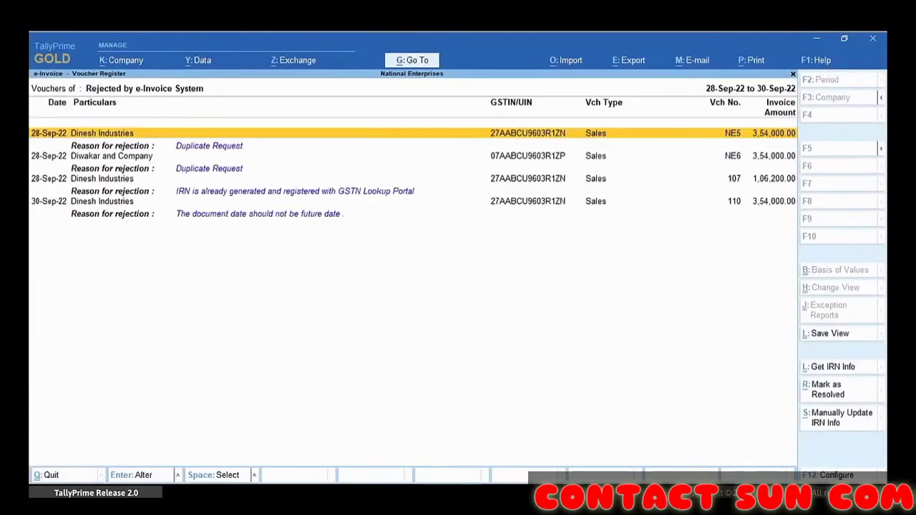
key(Down)
key(Down)
key(Down)
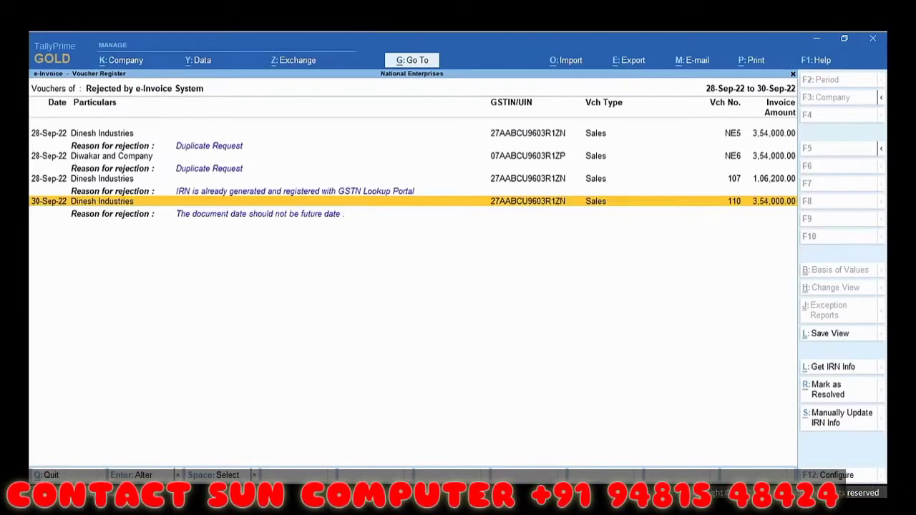
key(Return)
Step: Redate voucher 110 to 29-Sep-22, save it, and confirm resending for e-invoice generation
key(F2)
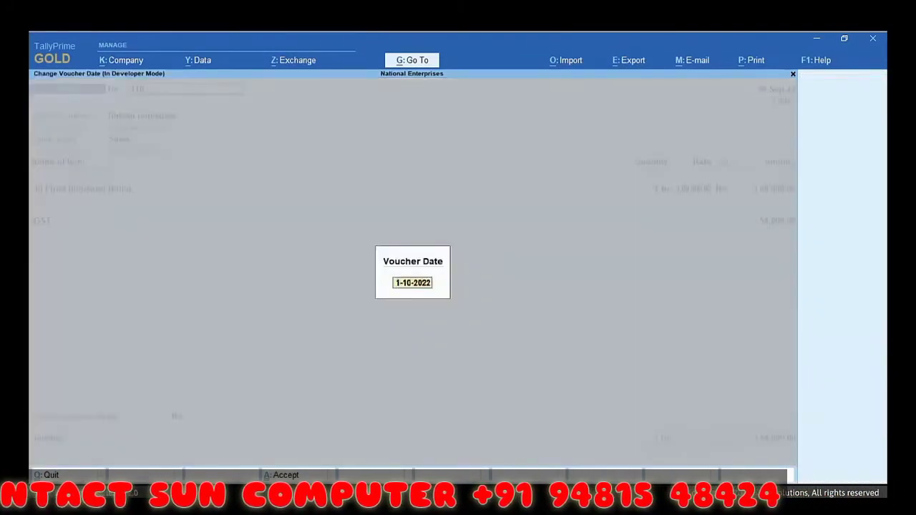
text(29)
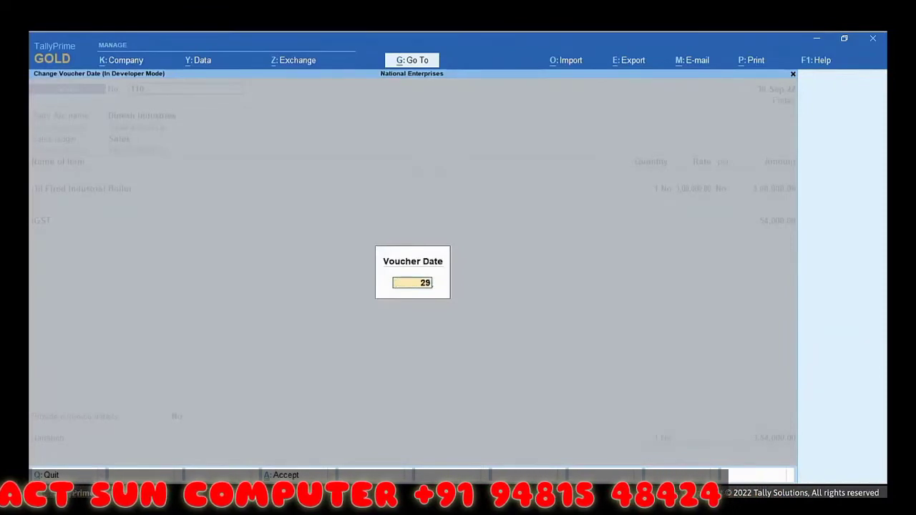
text(-9)
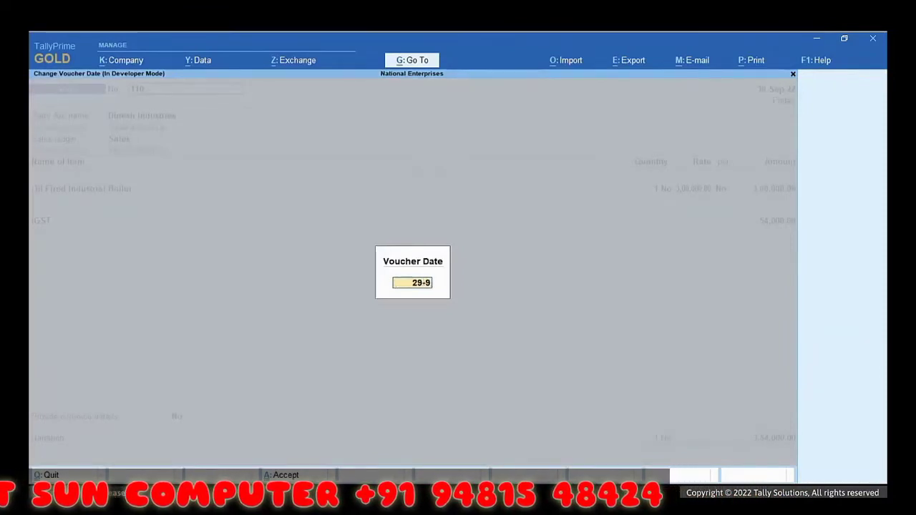
key(Return)
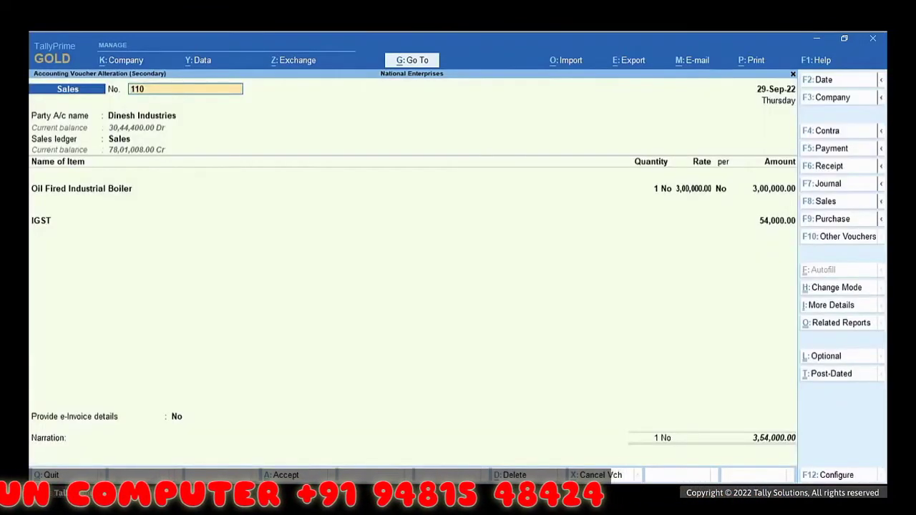
key(ctrl+a)
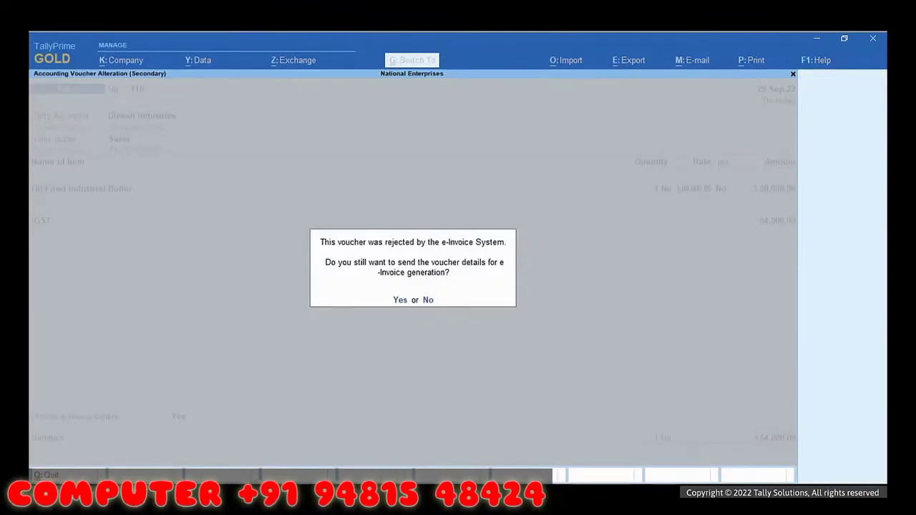
key(y)
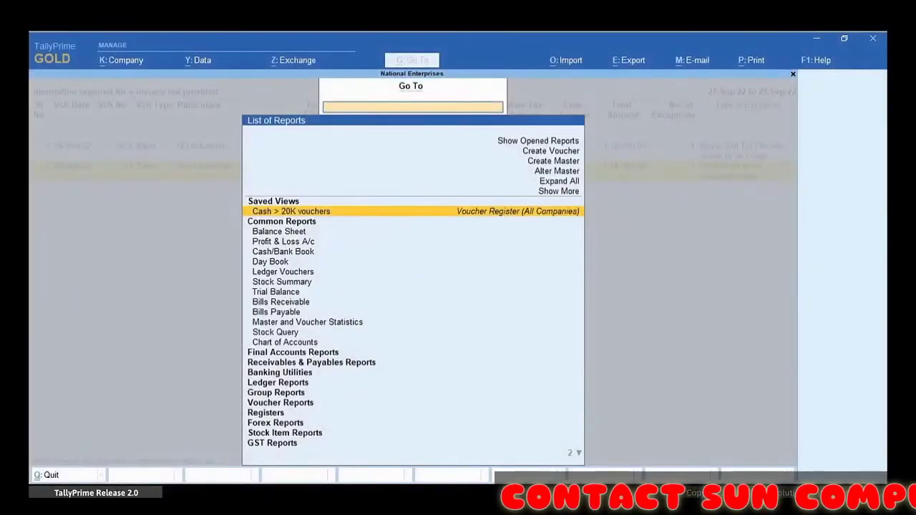
Step: Open the Astra Industries ledger through Alter Master > Ledger
key(Up)
key(Up)
key(Up)
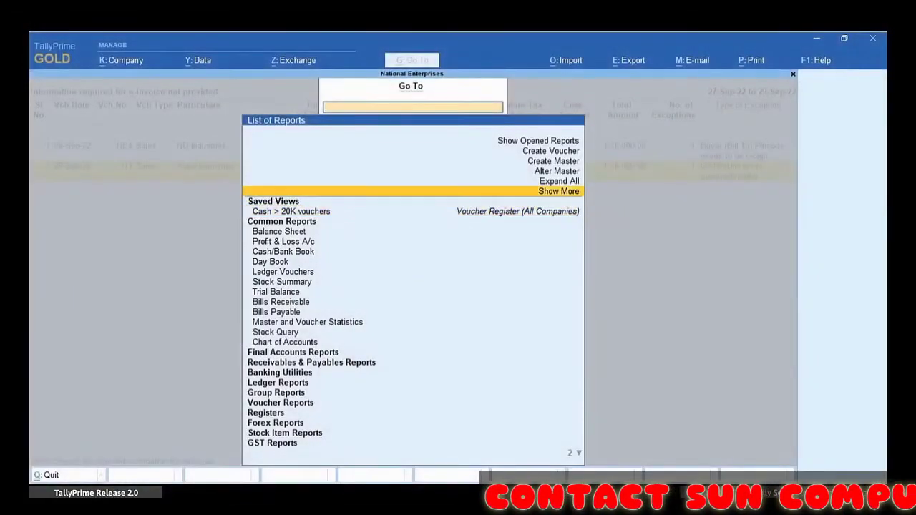
key(Return)
key(Down)
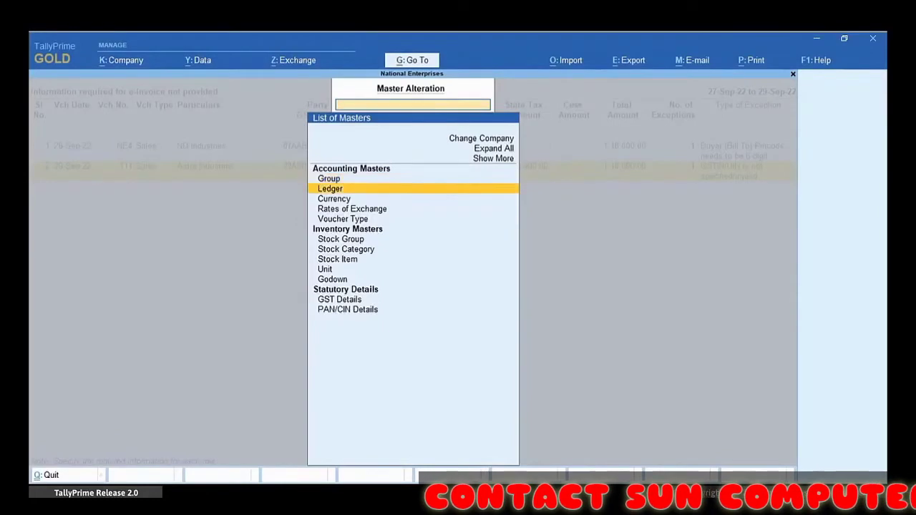
key(Return)
key(Down)
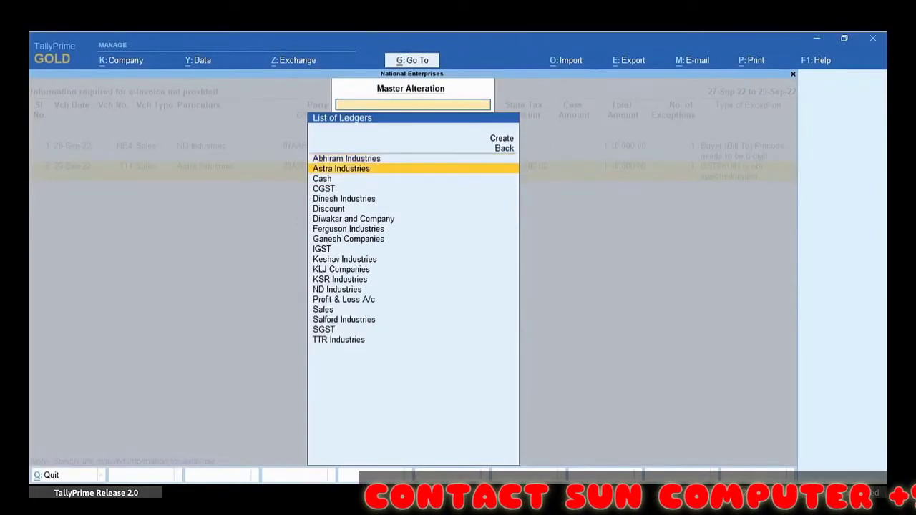
key(Return)
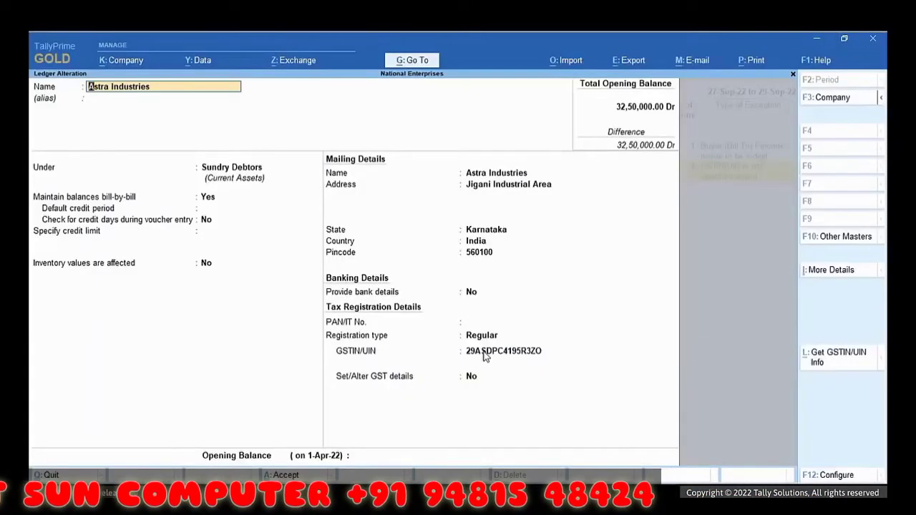
click(484, 354)
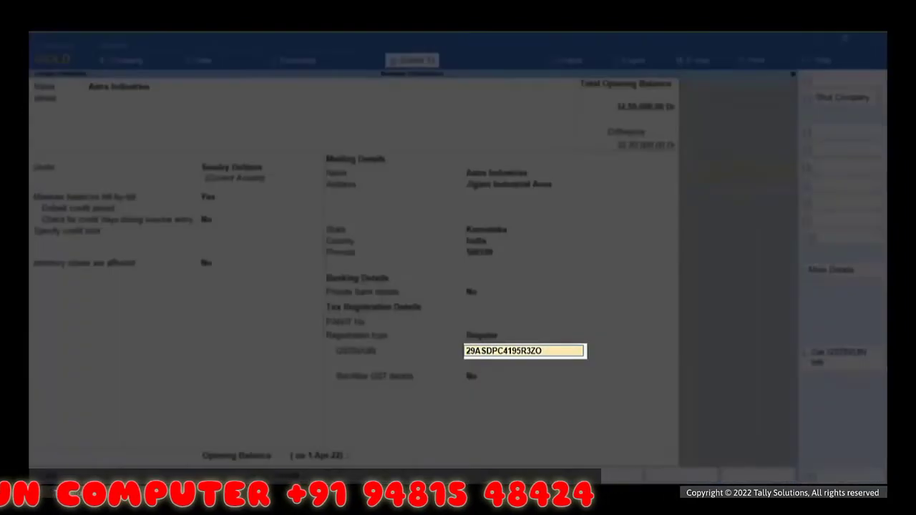
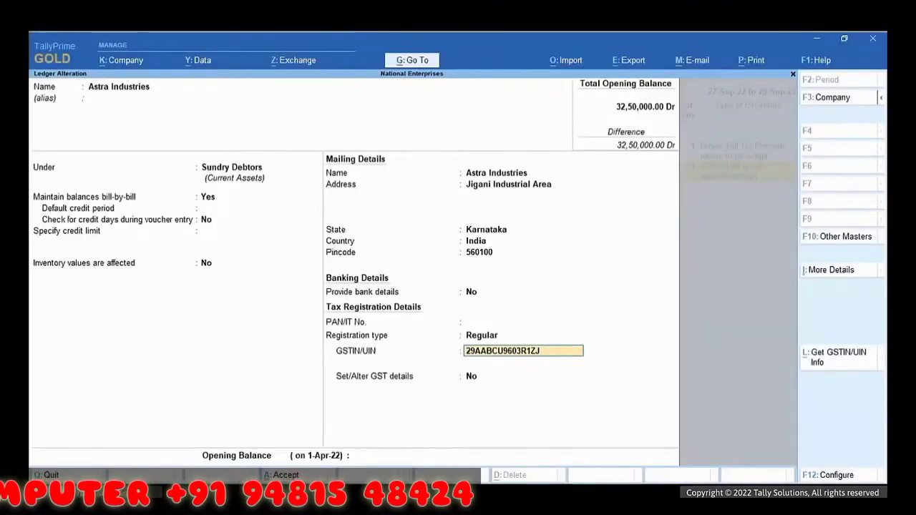
key(ctrl+a)
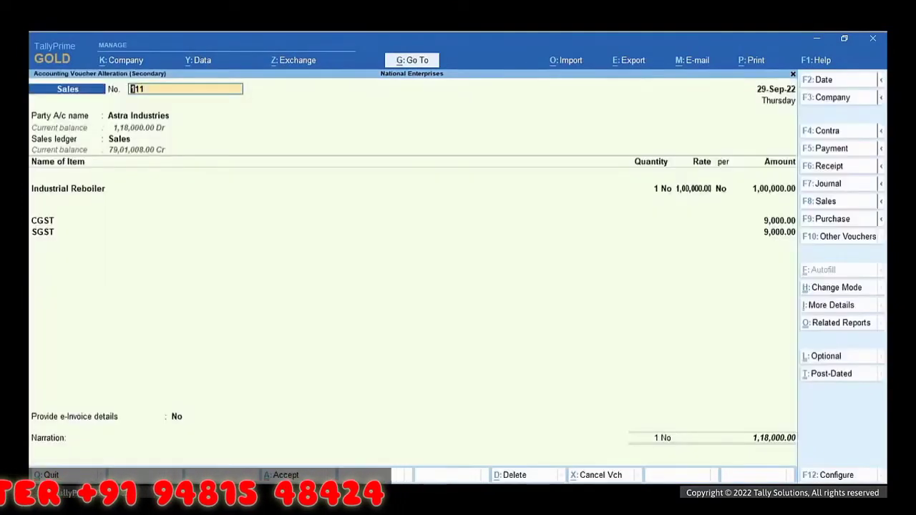
Step: Open voucher 111, accept its party details, save, and confirm e-invoice generation
key(Return)
key(Return)
key(Return)
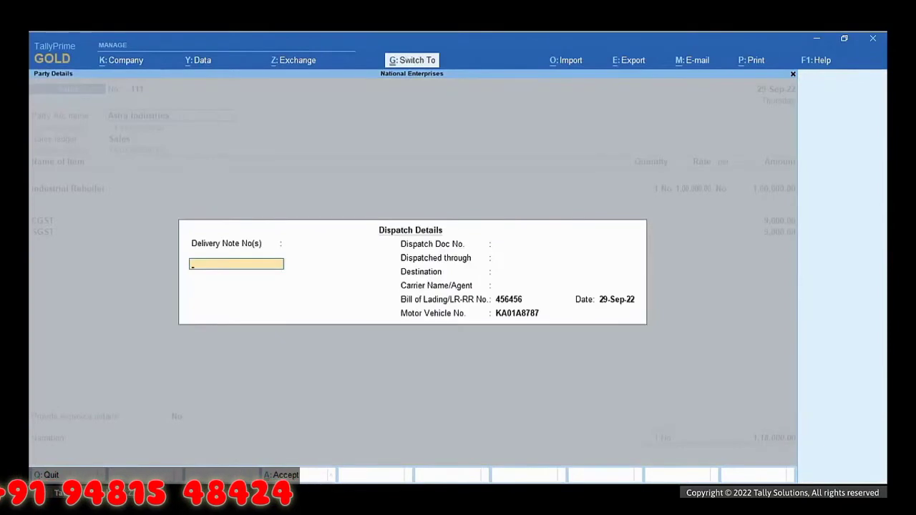
key(ctrl+a)
key(Return)
key(Return)
key(Return)
key(Return)
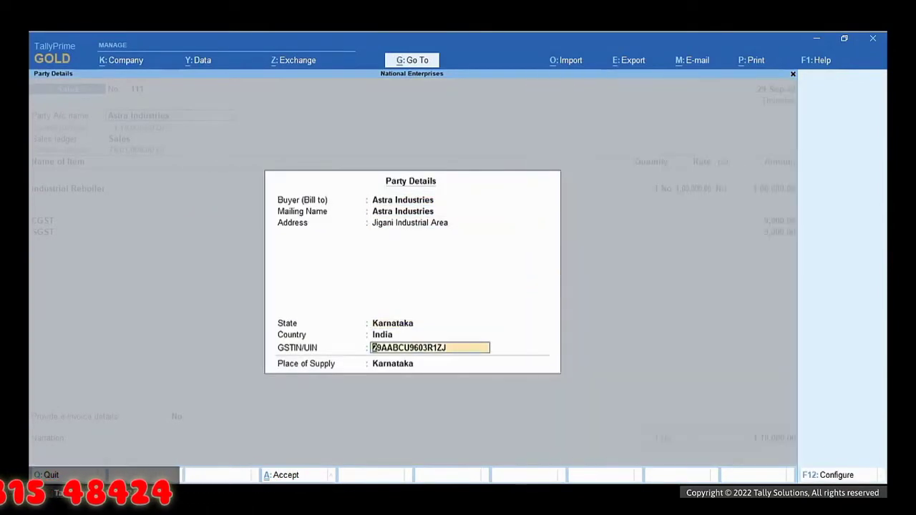
key(Return)
key(Return)
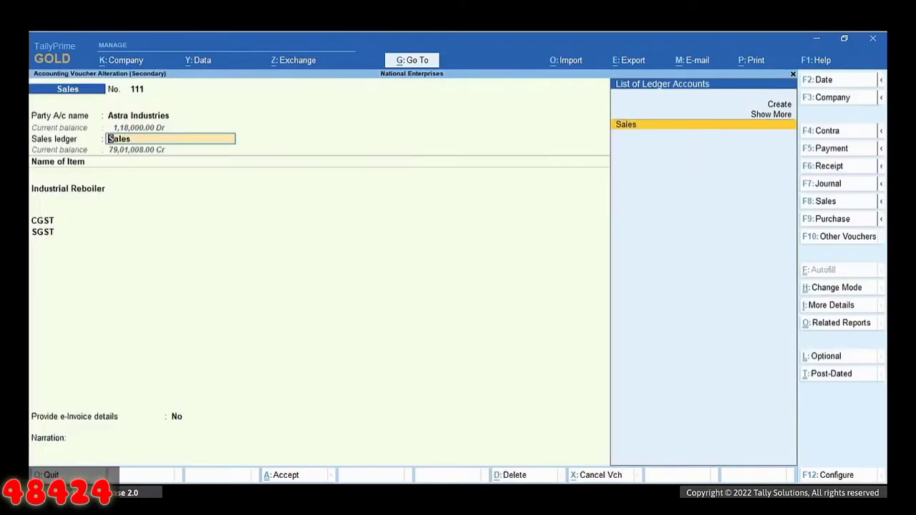
key(Return)
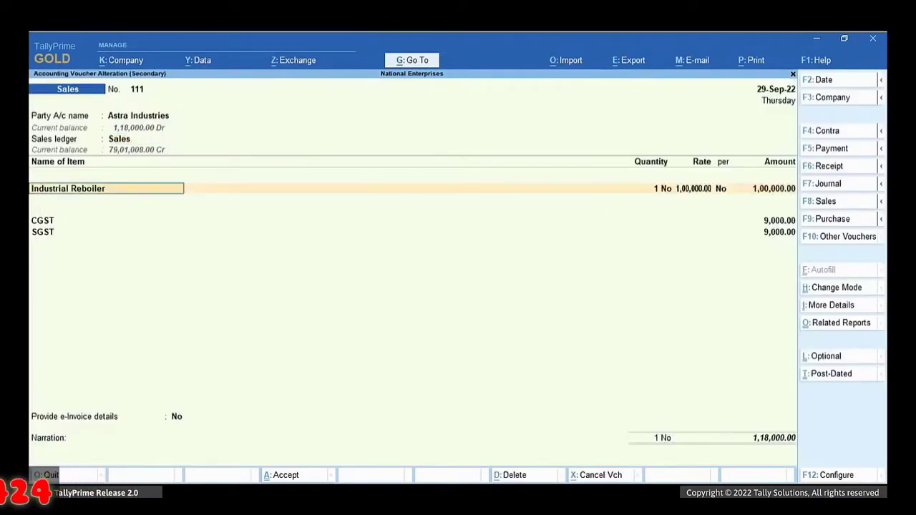
key(ctrl+a)
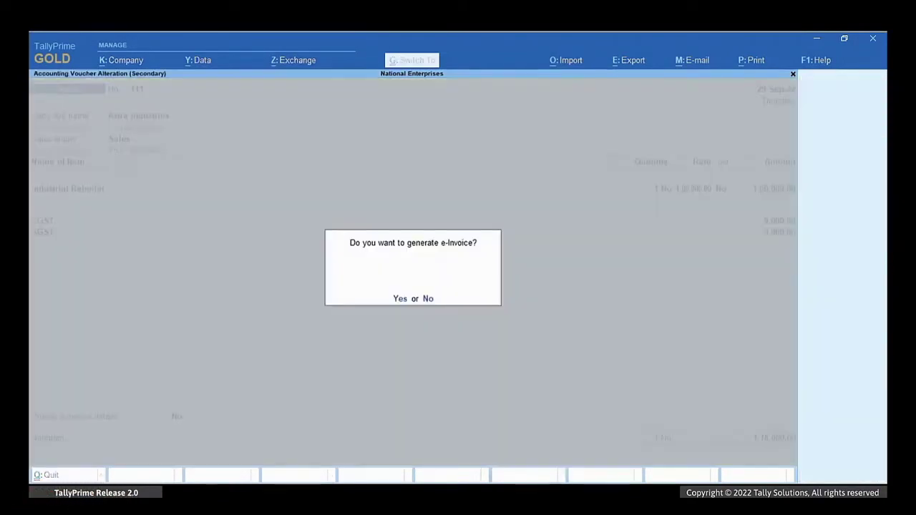
key(y)
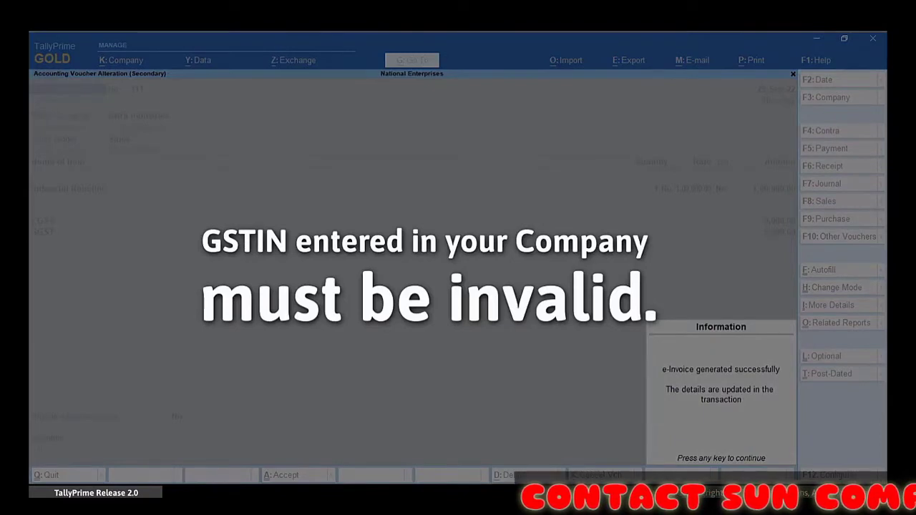
Step: Dismiss the e-invoice success message and step through the company's GST feature settings
key(Return)
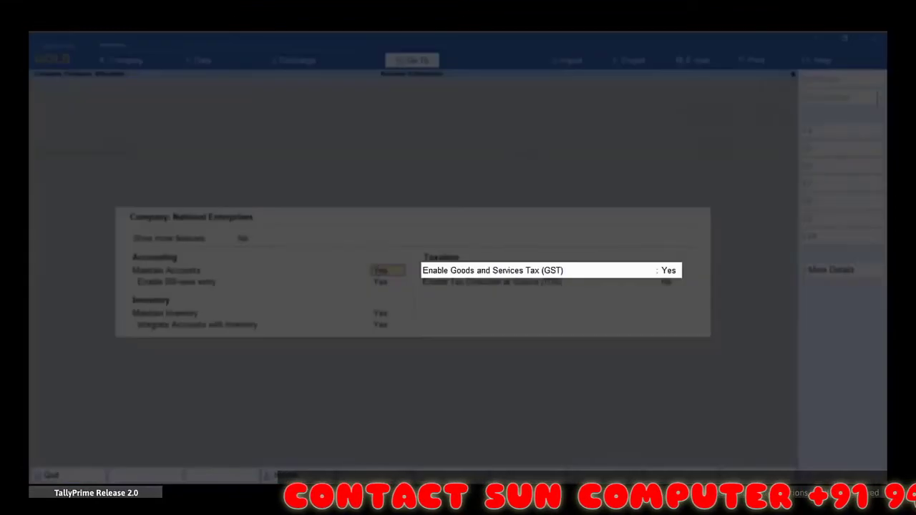
key(Return)
key(Return)
key(Return)
key(Return)
key(Return)
key(Return)
key(Return)
key(Return)
key(Return)
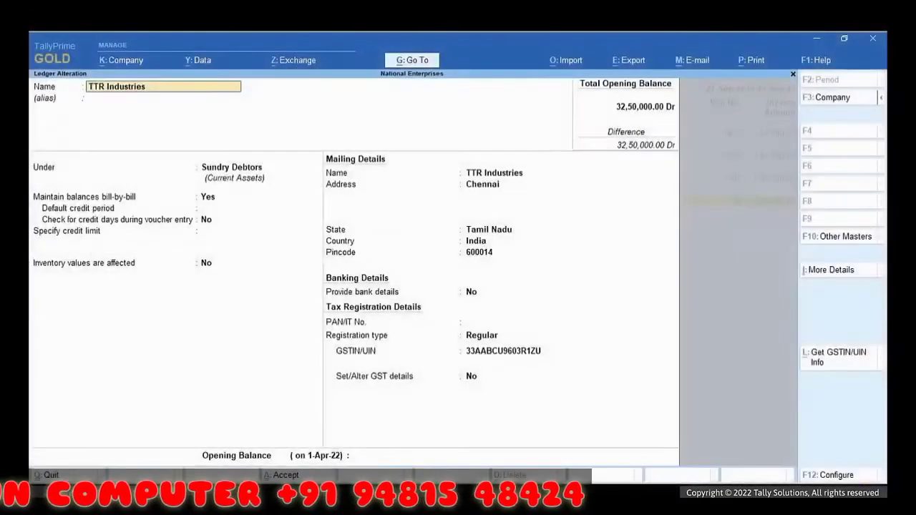
Step: Enable GST details on TTR Industries, set Party Type to SEZ, and save the ledger
click(522, 351)
key(Return)
key(y)
key(Return)
key(Return)
key(Return)
key(Return)
key(Return)
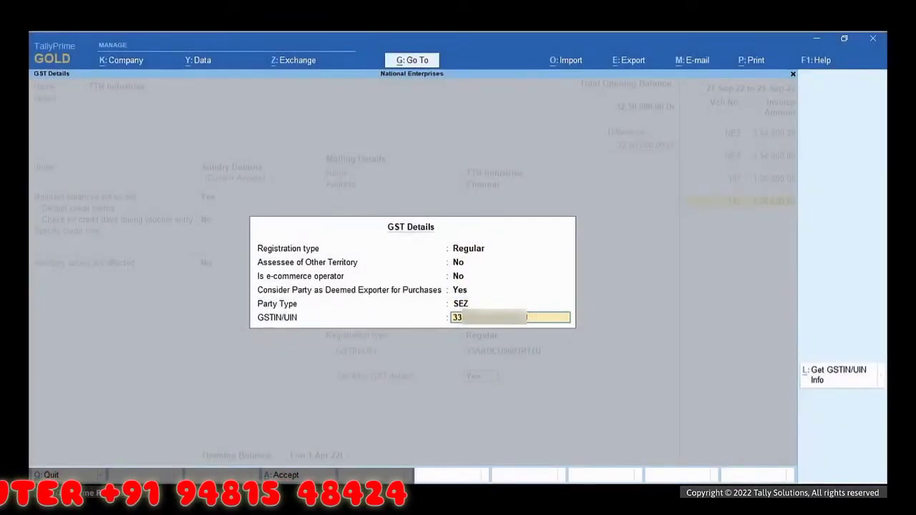
key(Return)
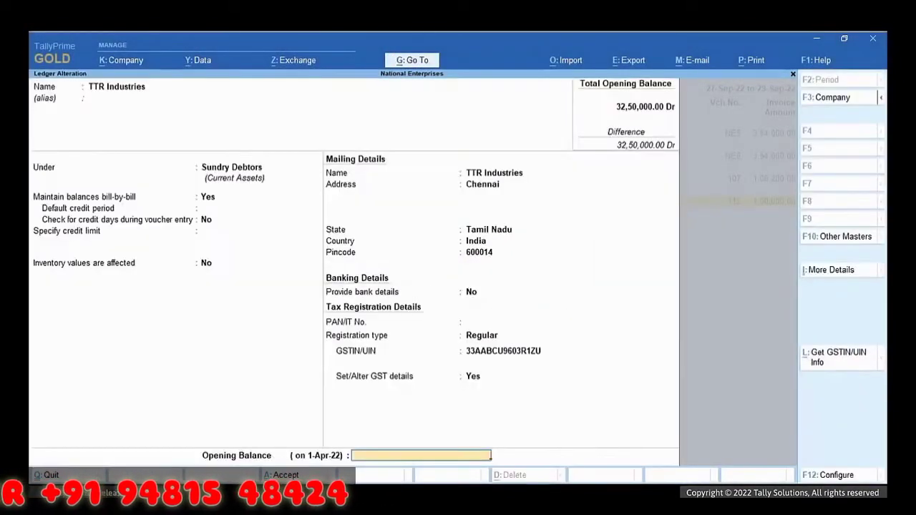
key(Return)
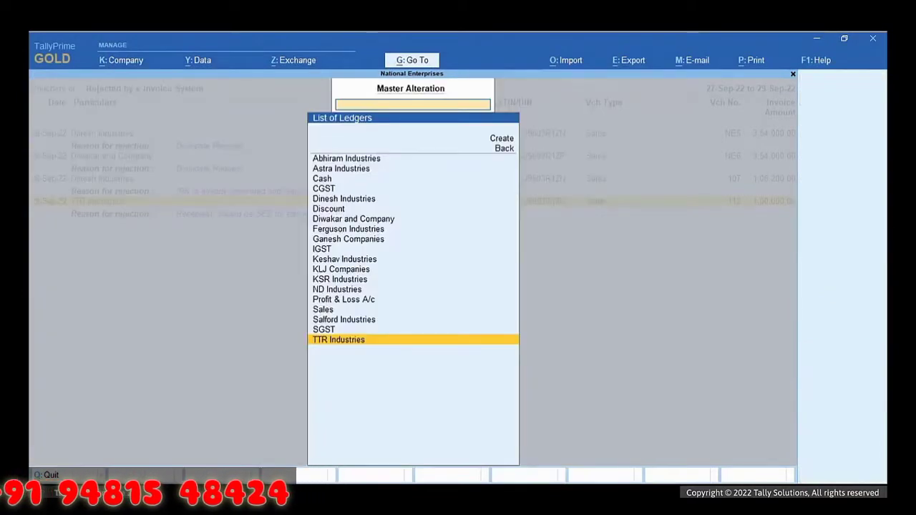
Step: Reopen rejected voucher 112, save it, and confirm resending it for e-invoicing
key(BackSpace)
key(Escape)
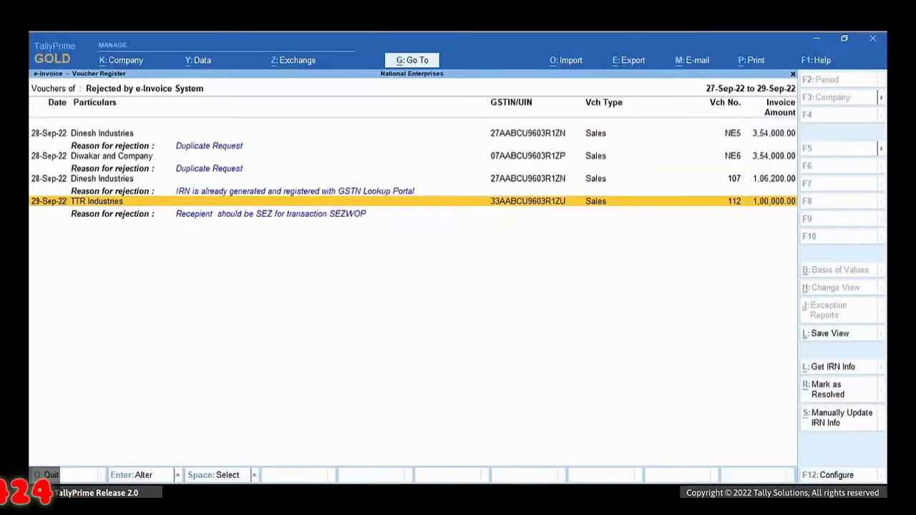
key(Return)
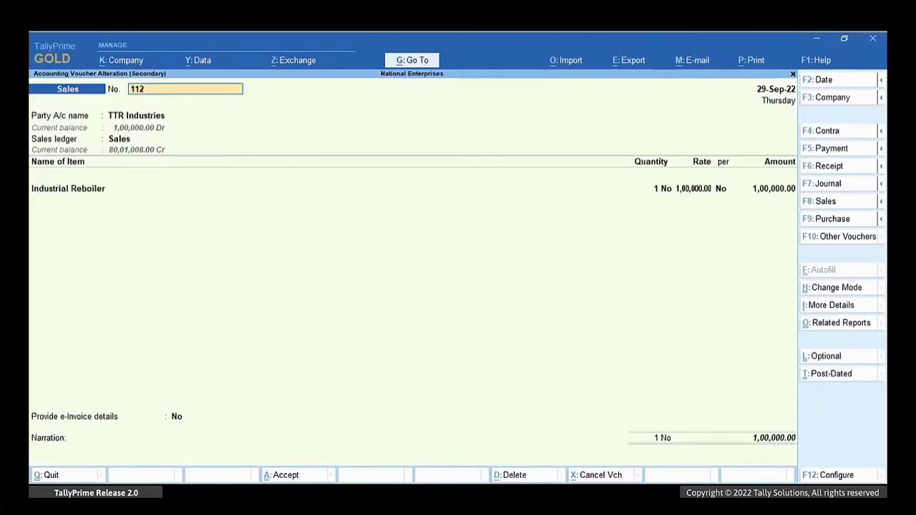
key(ctrl+a)
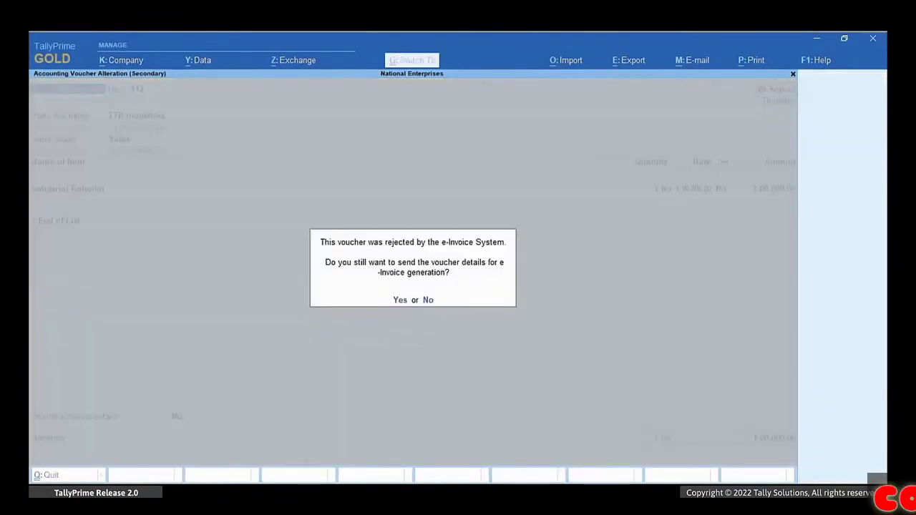
key(y)
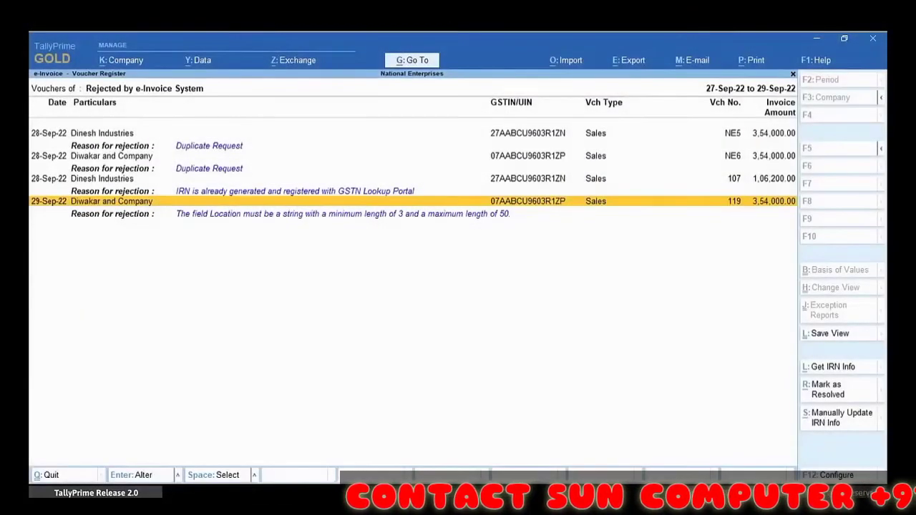
key(Escape)
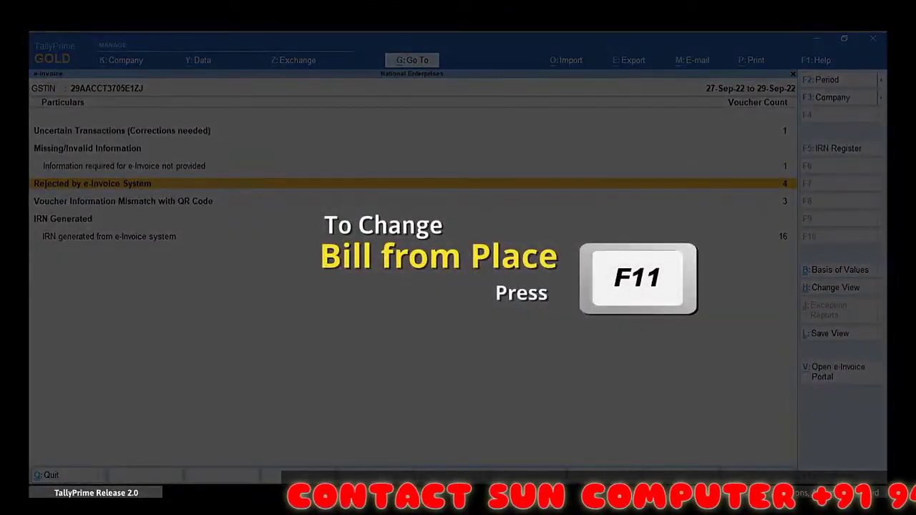
Step: Enter Bangalore as Bill from place in the company GST details and save Company Features
key(F11)
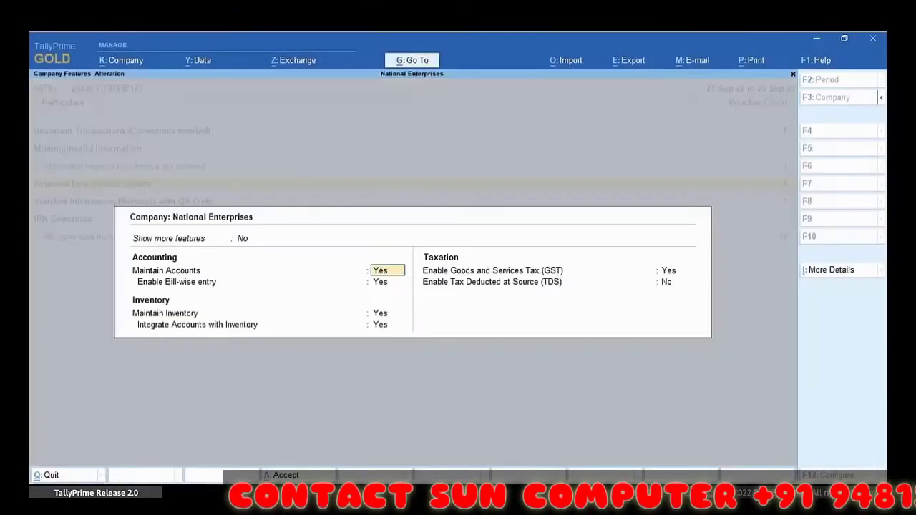
key(Return)
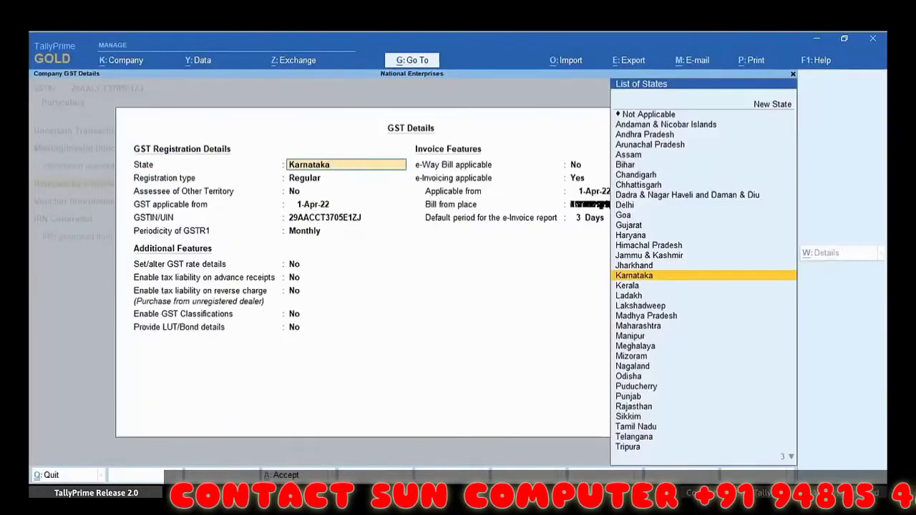
key(Return)
key(Return)
key(Return)
key(Return)
key(Return)
key(Return)
key(Return)
key(Return)
key(Return)
key(Return)
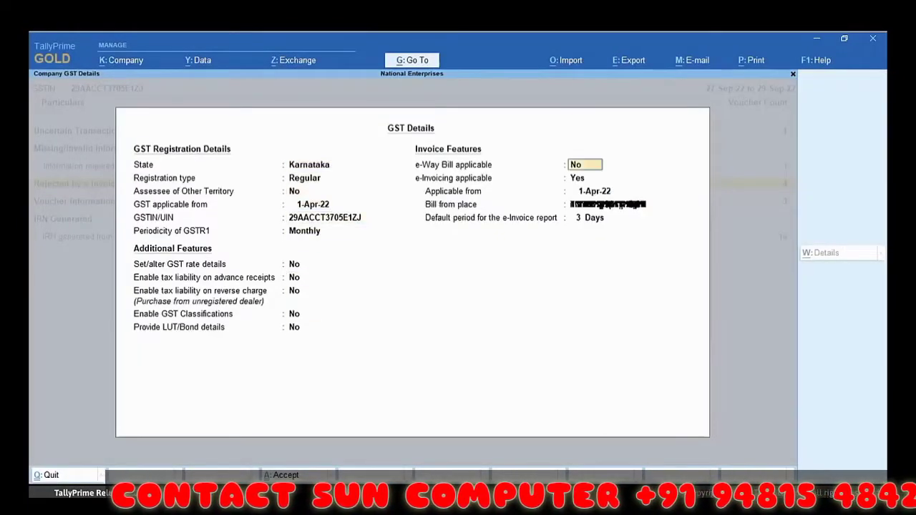
key(Return)
text(Bang)
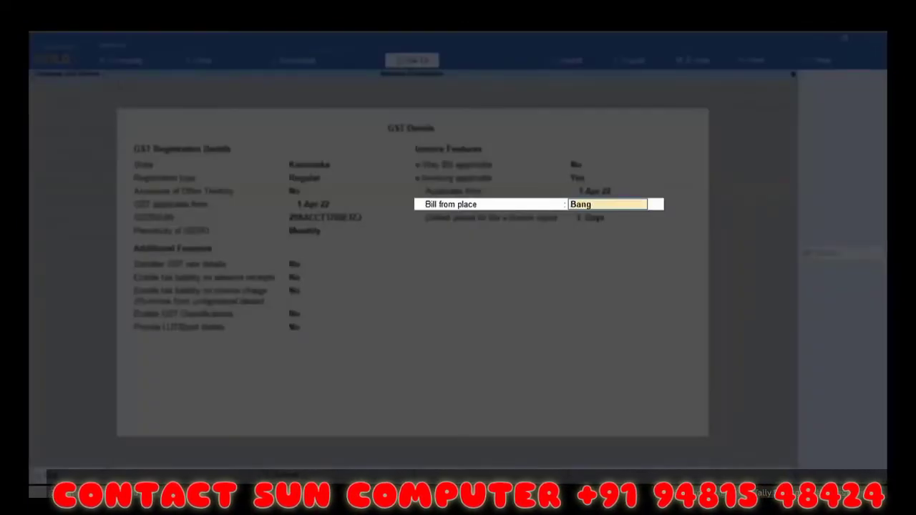
text(alore)
key(Return)
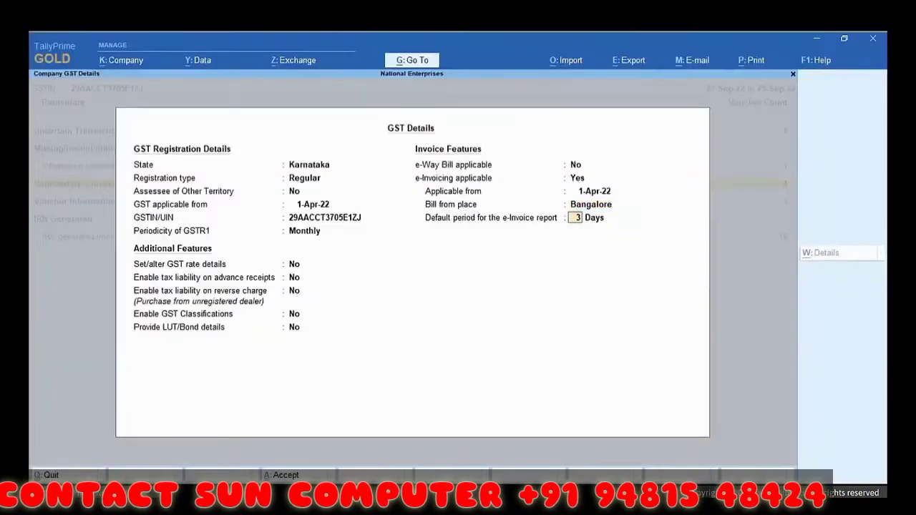
key(Return)
key(Return)
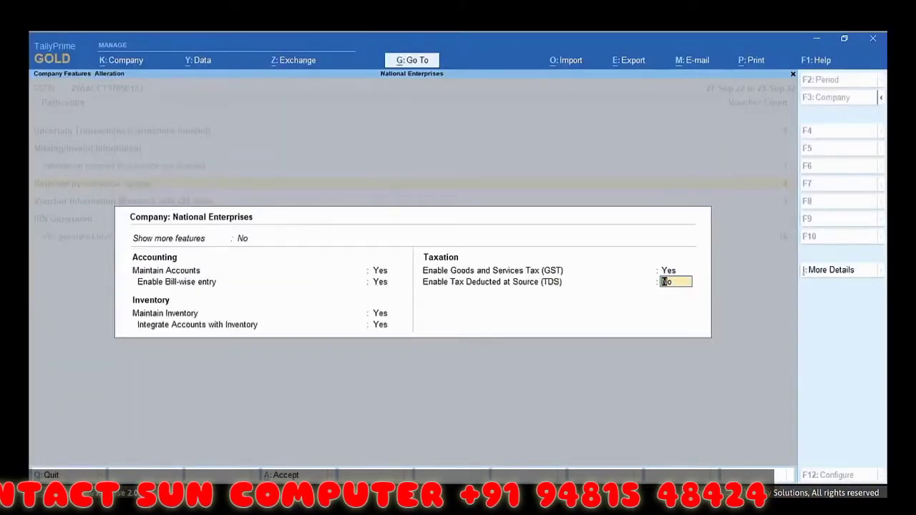
key(ctrl+a)
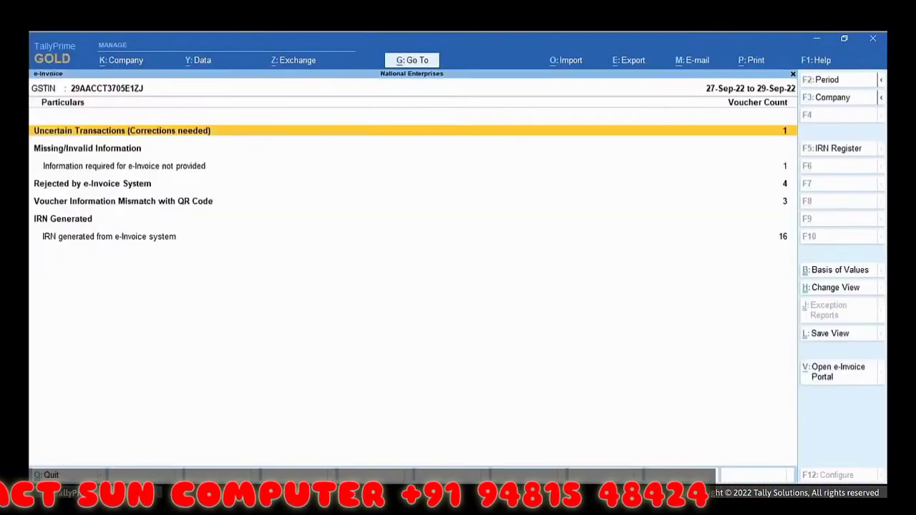
key(Down)
key(Down)
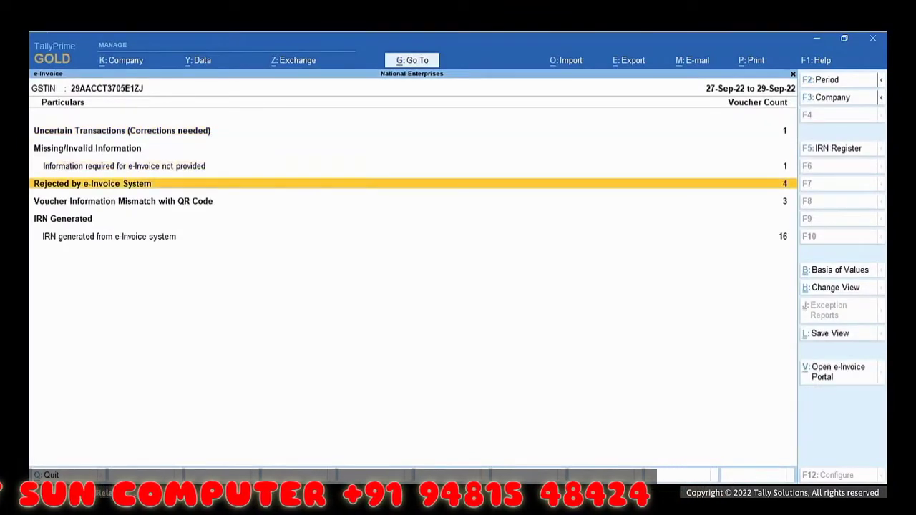
Step: Open Diwakar and Company voucher 119's e-invoice details and enable the dispatch-from fields
key(Return)
key(Down)
key(Down)
key(Down)
key(Down)
key(Down)
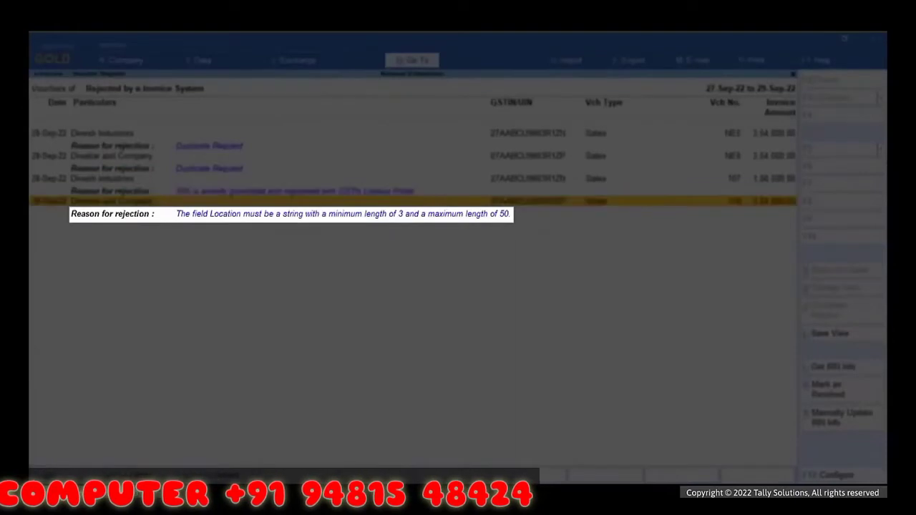
key(Return)
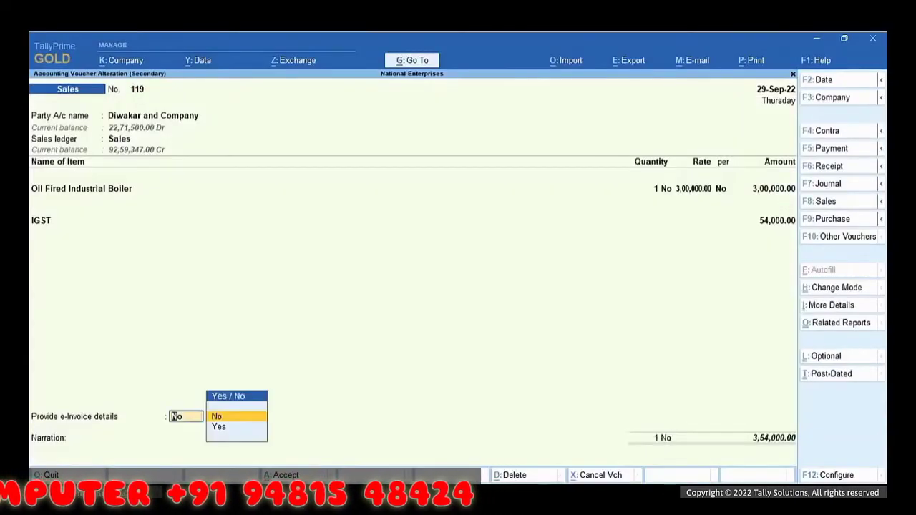
key(Down)
key(Return)
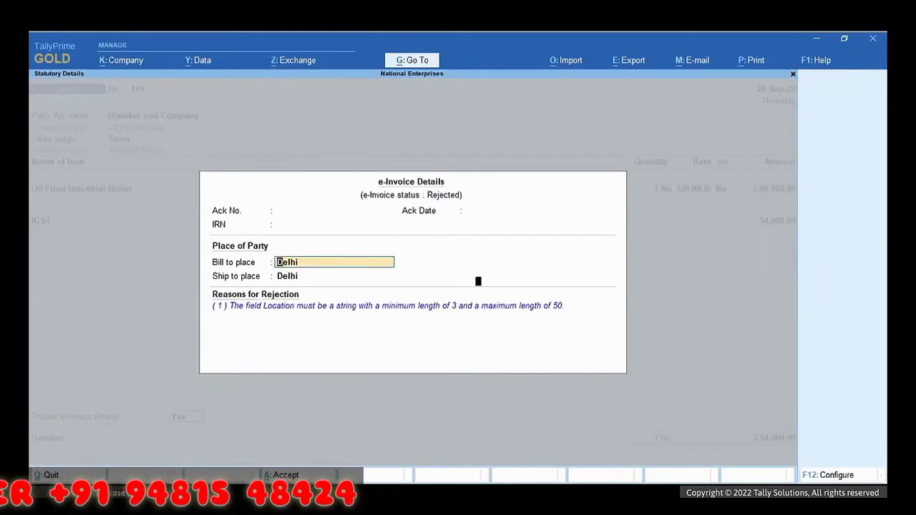
key(F12)
key(y)
key(Return)
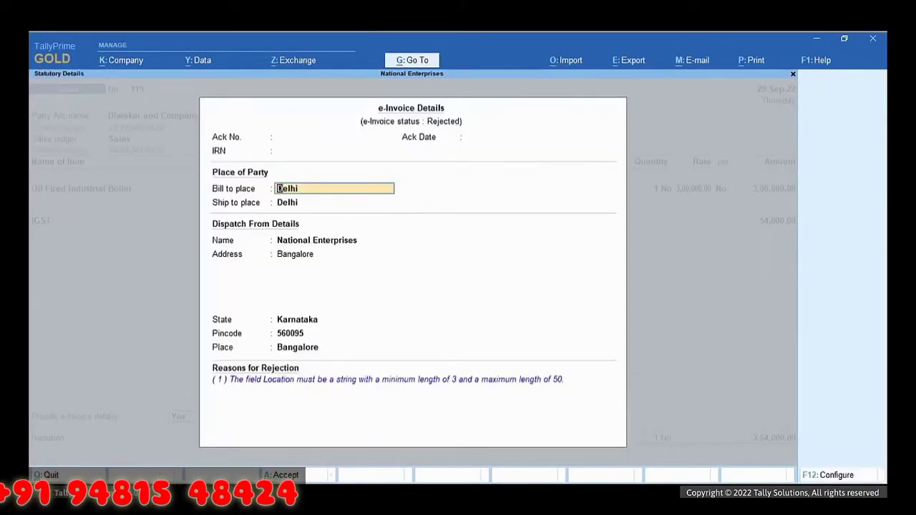
Step: Set the dispatch Place to Bangalore, save voucher 119, and confirm resending it
key(Return)
key(Return)
key(Return)
key(Return)
key(Return)
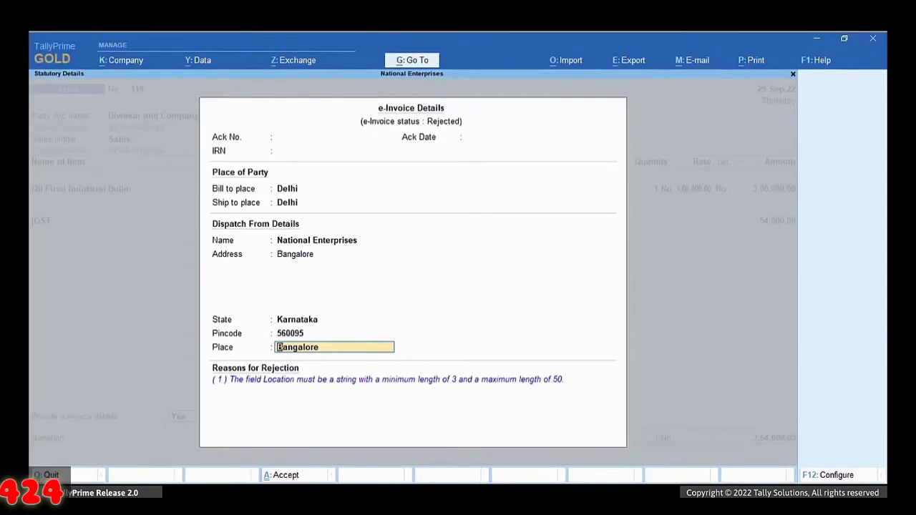
key(ctrl)
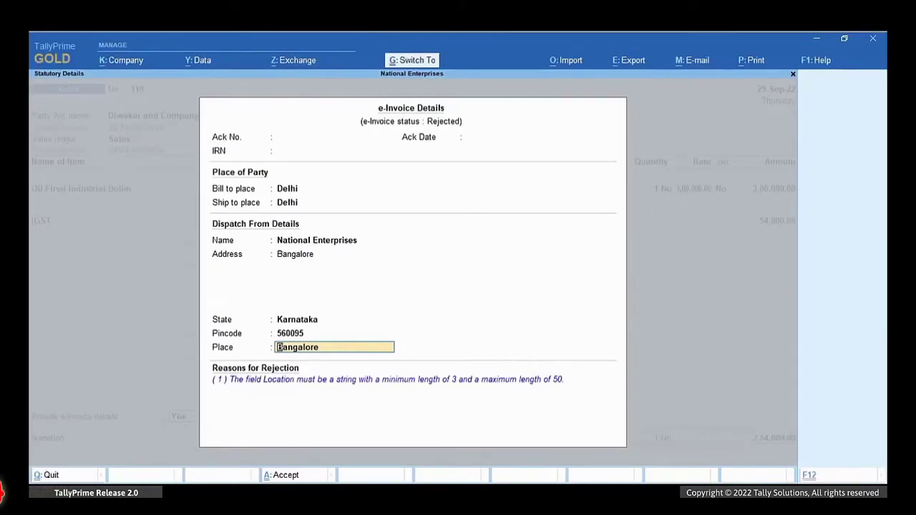
key(ctrl+a)
key(ctrl)
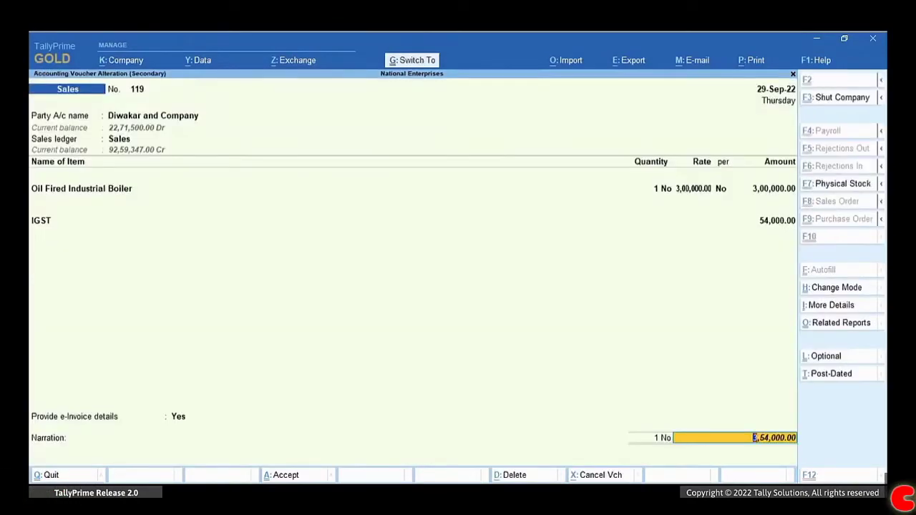
key(ctrl+a)
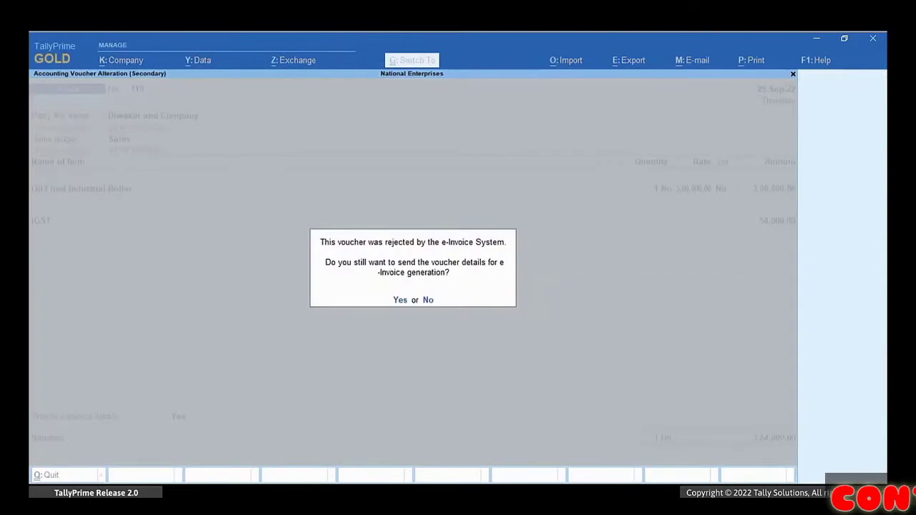
key(y)
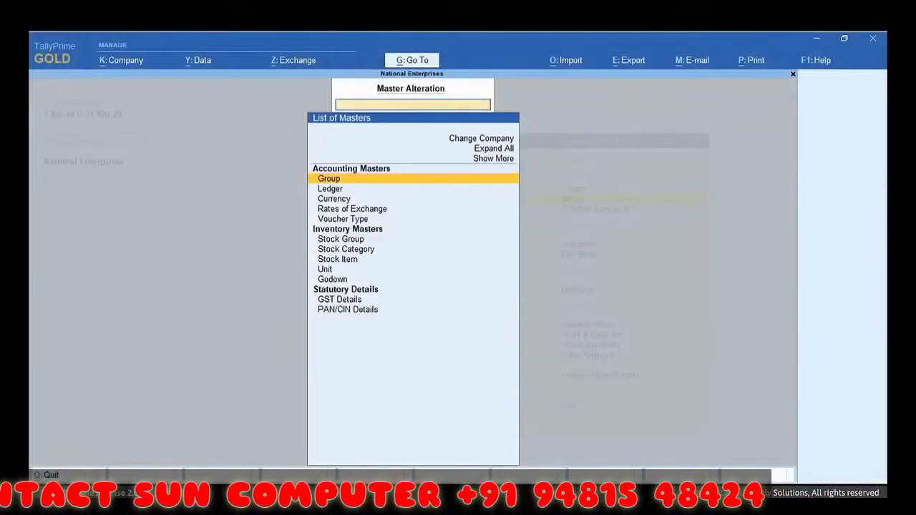
Step: Open the Steel Electric Hot Industrial Boiler stock item for alteration
key(Down)
key(Down)
key(Down)
key(Down)
key(Down)
key(Down)
key(Down)
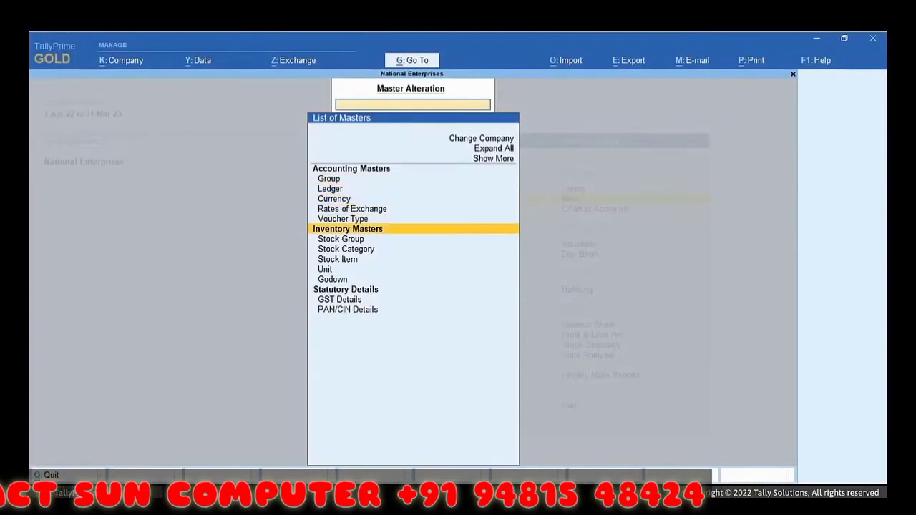
key(Return)
key(Down)
key(Down)
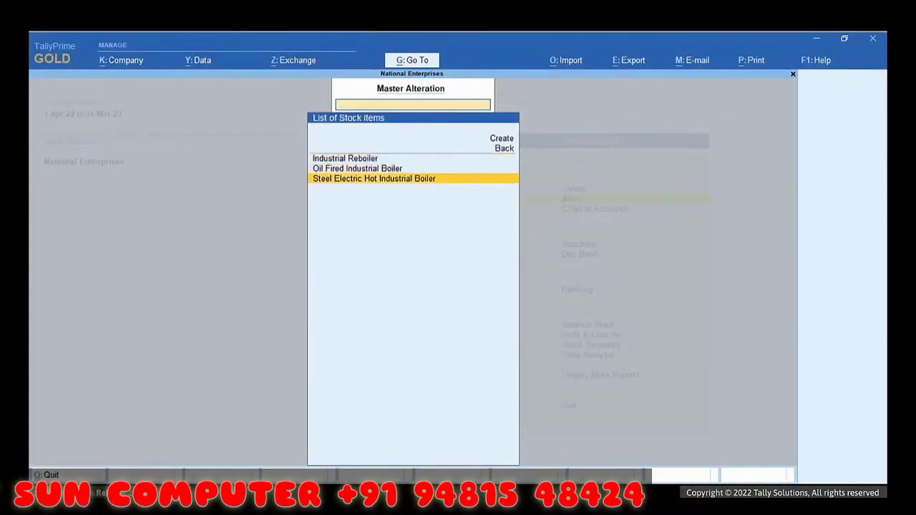
key(Return)
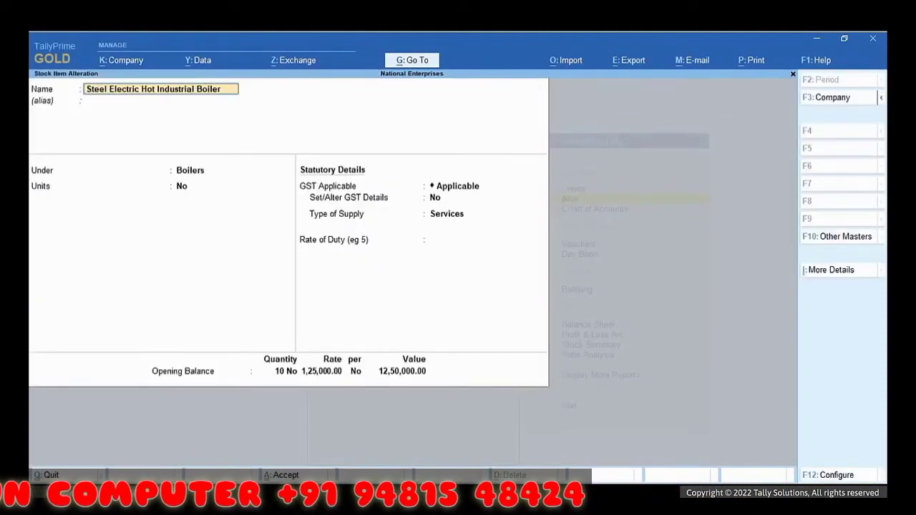
Step: Enable its GST details, review the HSN code, and change Type of Supply to Goods
key(Return)
key(Return)
key(Return)
key(Return)
key(Return)
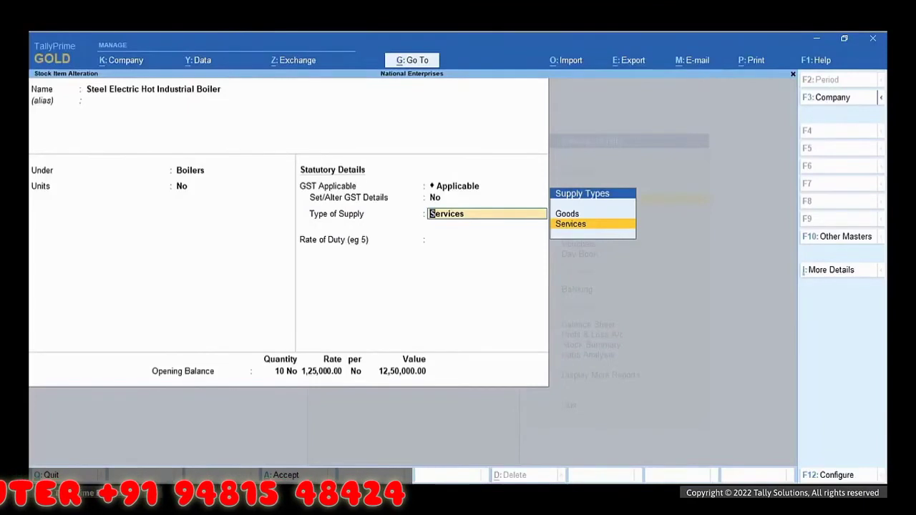
key(BackSpace)
text(y)
key(Return)
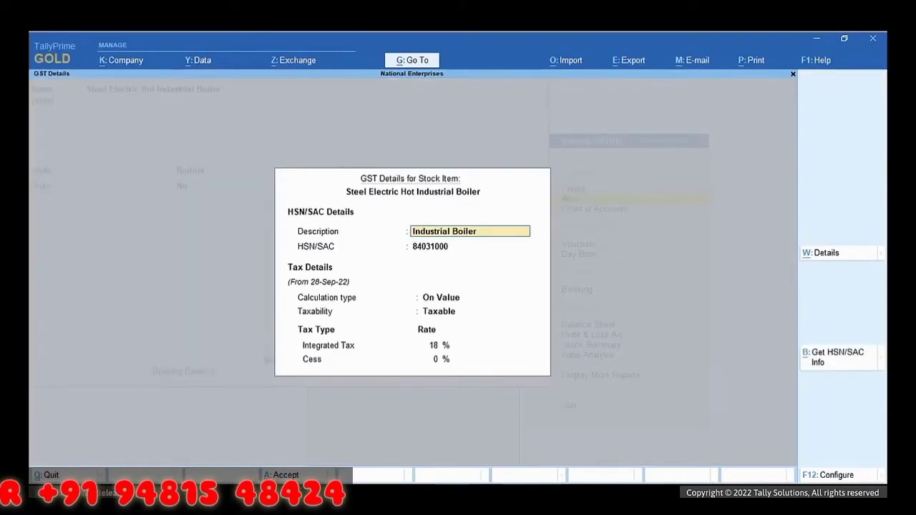
key(Return)
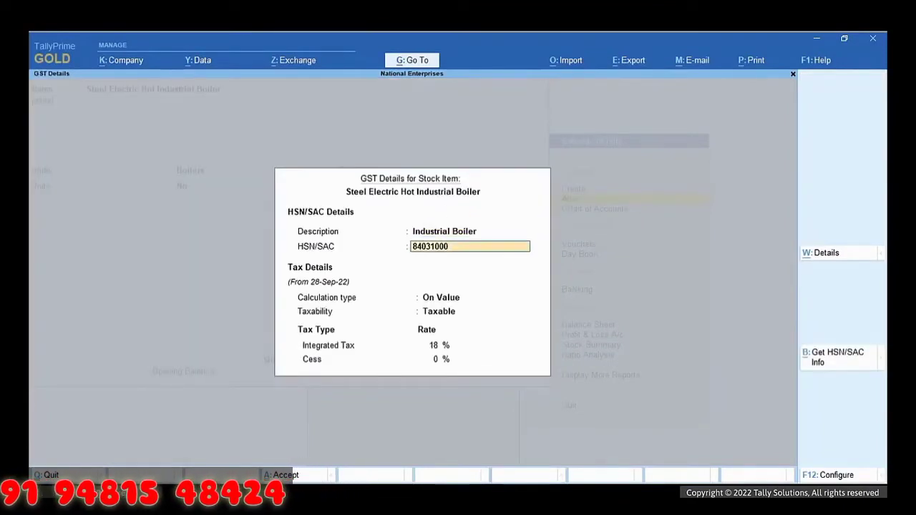
key(Return)
key(Return)
key(Return)
key(Return)
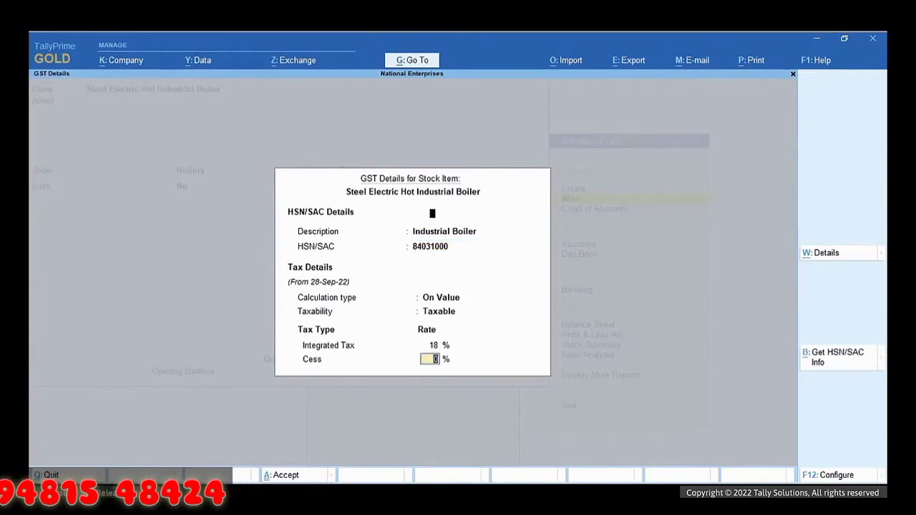
key(Return)
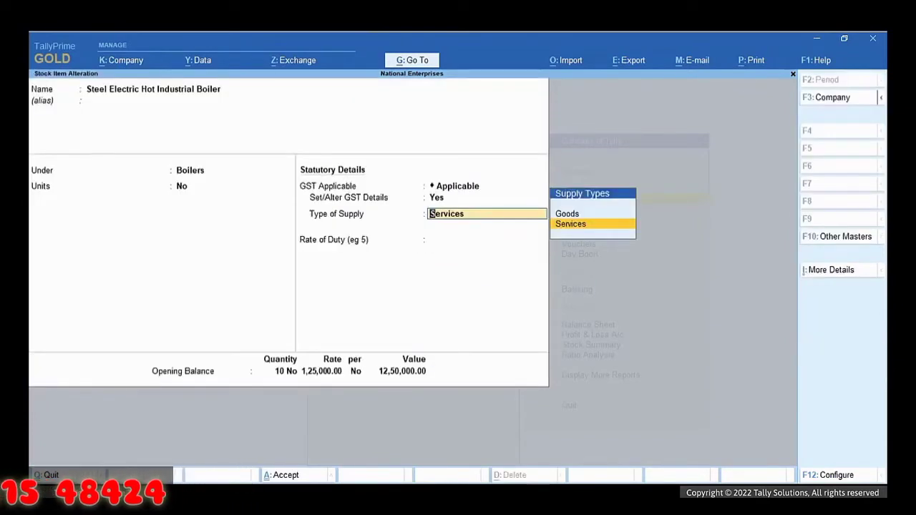
key(Up)
key(Return)
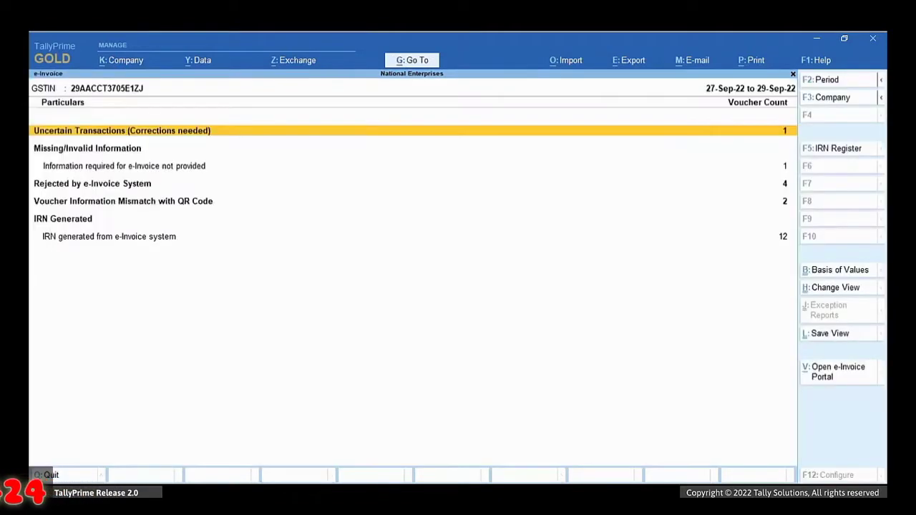
Step: Open rejected voucher 114 for Diwakar and Company, save it, and confirm resending
key(Down)
key(Down)
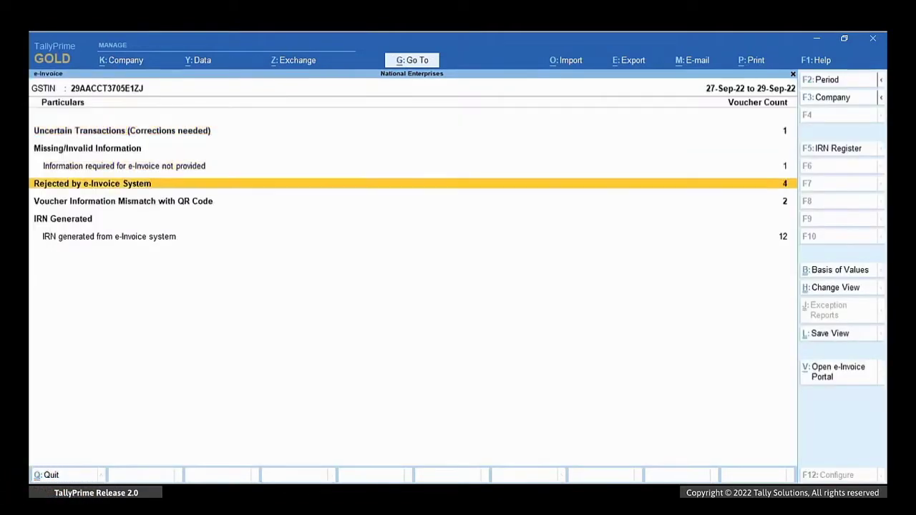
key(Return)
key(Down)
key(Down)
key(Down)
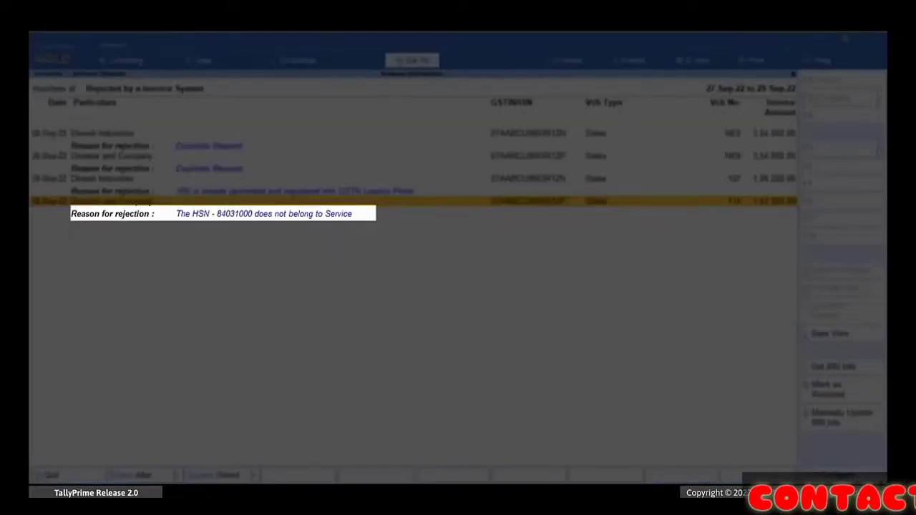
key(Return)
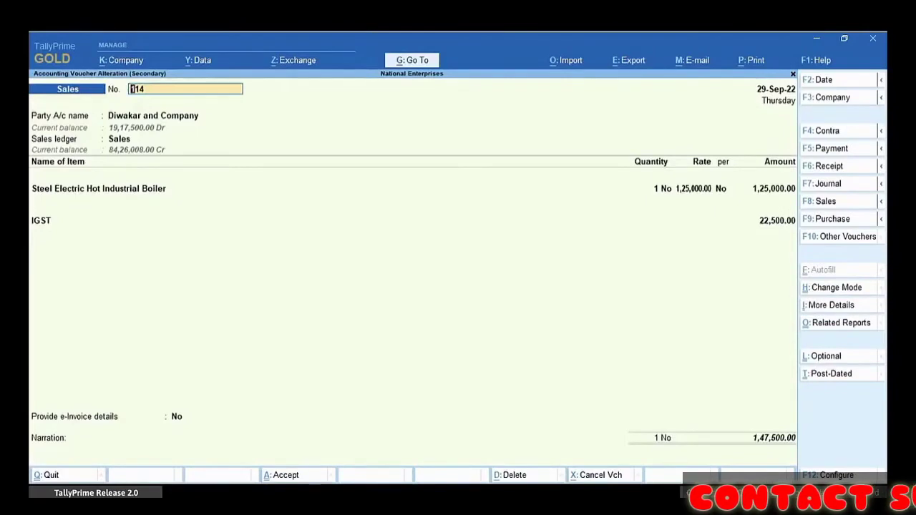
key(ctrl+a)
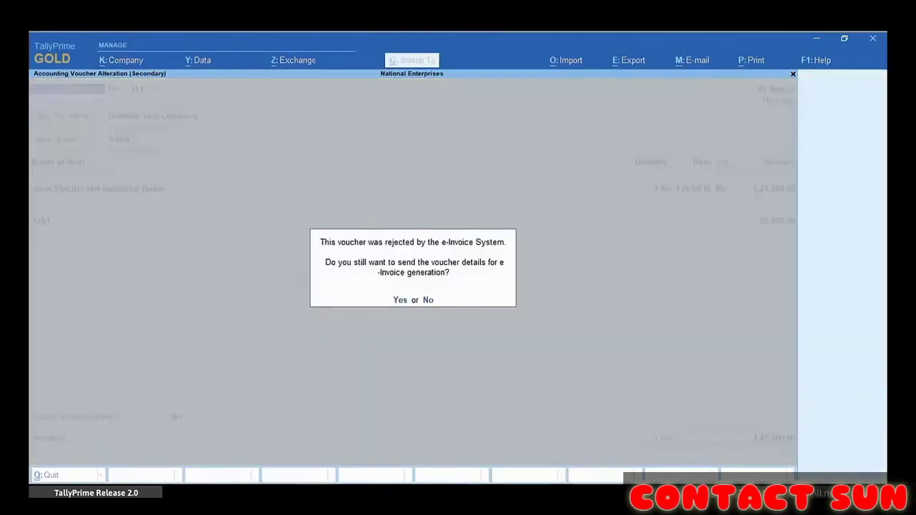
key(y)
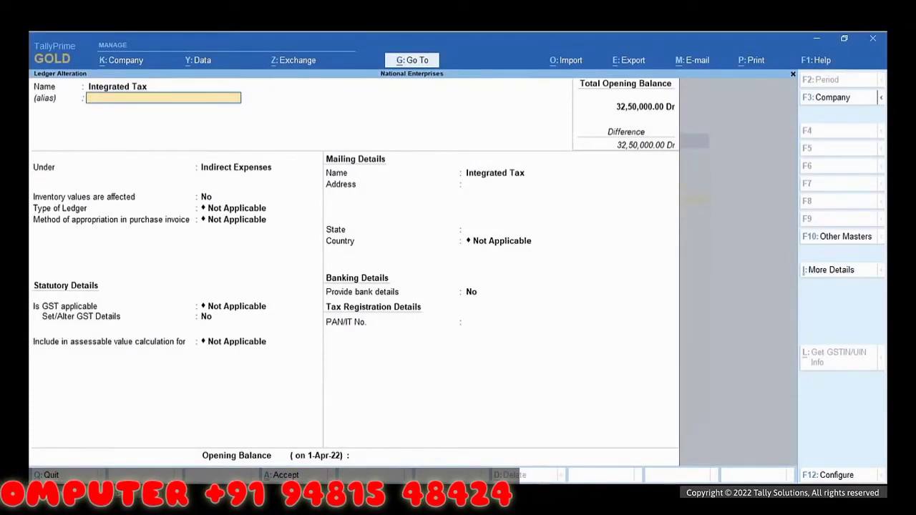
Step: Step through the Integrated Tax ledger's group and type fields, trying Invoice Rounding as type
key(Return)
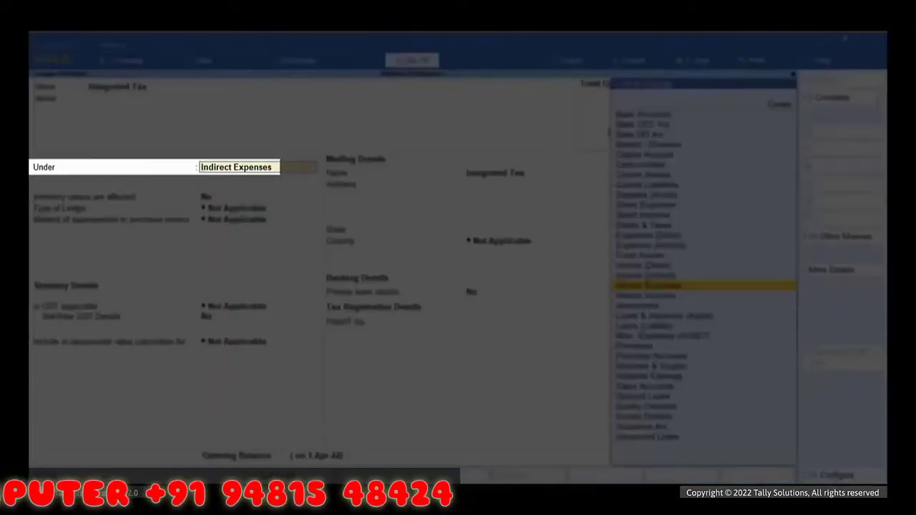
key(Return)
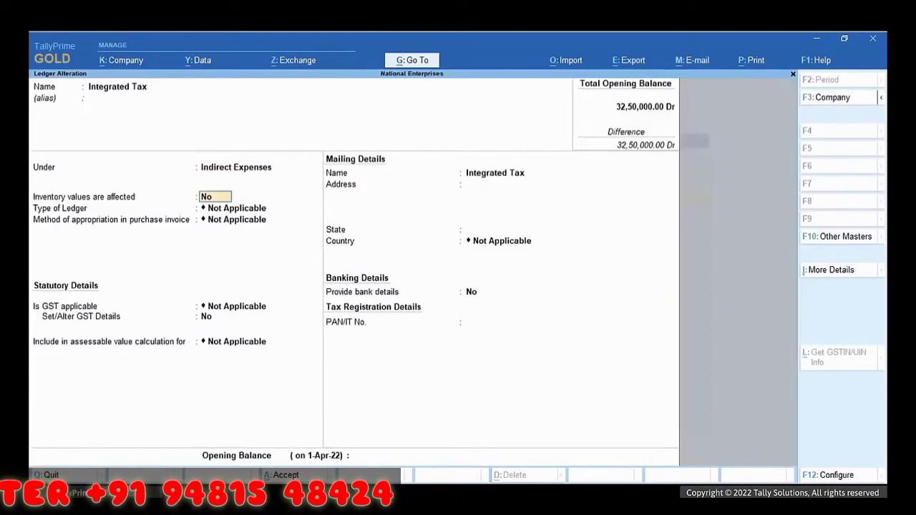
key(Return)
key(Down)
key(Down)
key(Return)
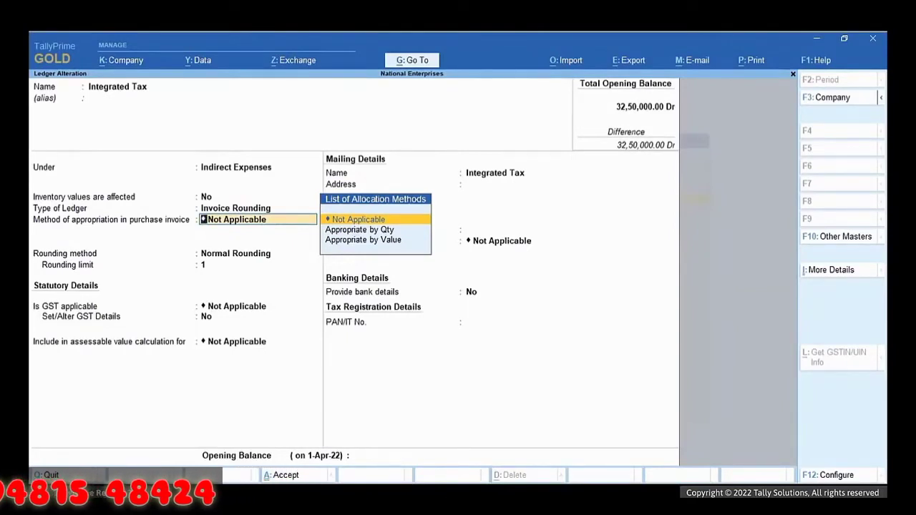
key(Return)
Step: Regroup it under Duties & Taxes as GST Integrated Tax, save, and return to Gateway
key(BackSpace)
key(BackSpace)
key(BackSpace)
key(BackSpace)
key(Up)
key(Up)
key(Up)
key(Up)
key(Up)
key(Up)
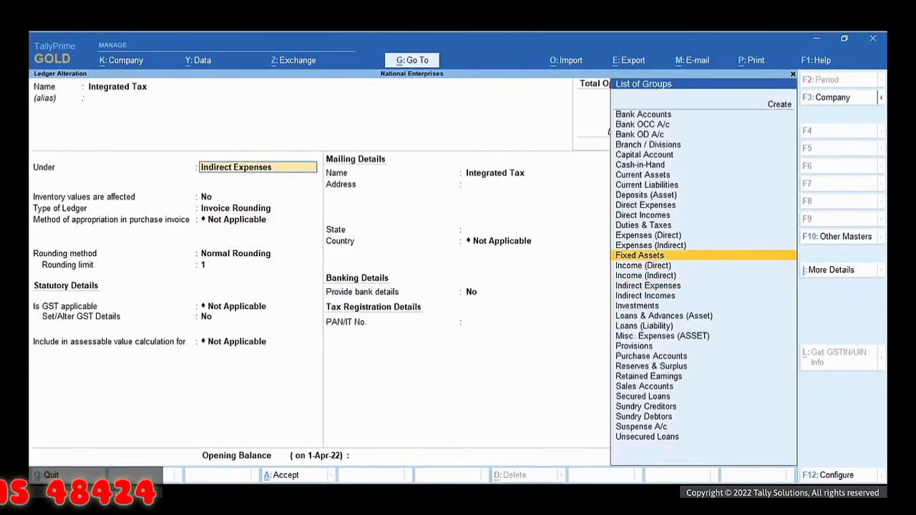
key(Return)
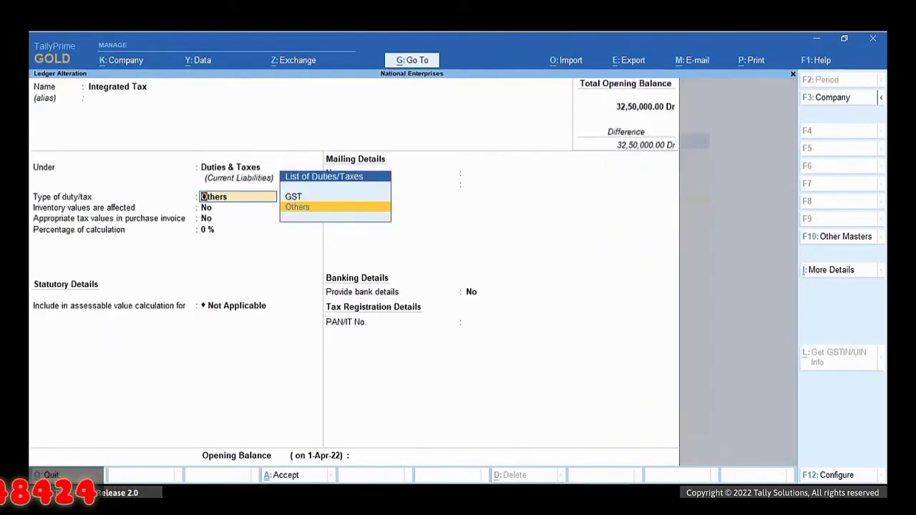
key(Up)
key(Return)
key(Return)
key(Return)
key(ctrl+a)
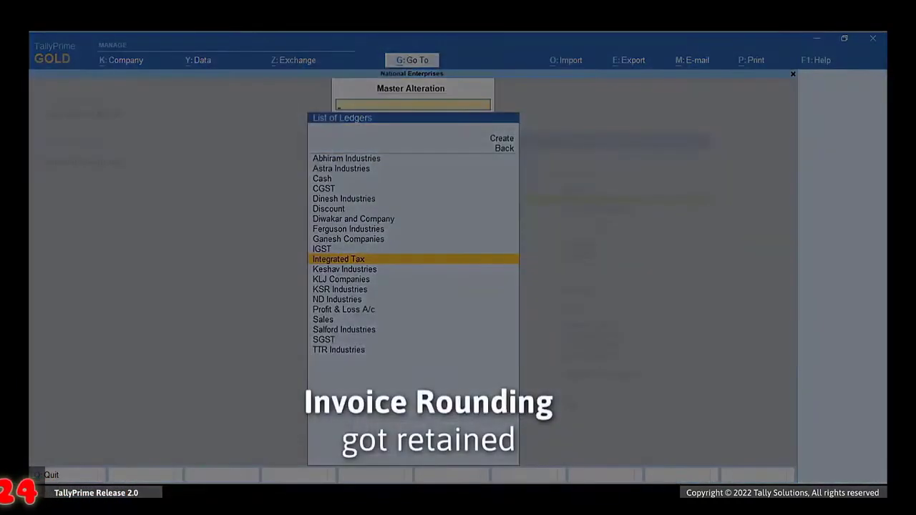
key(Escape)
key(Escape)
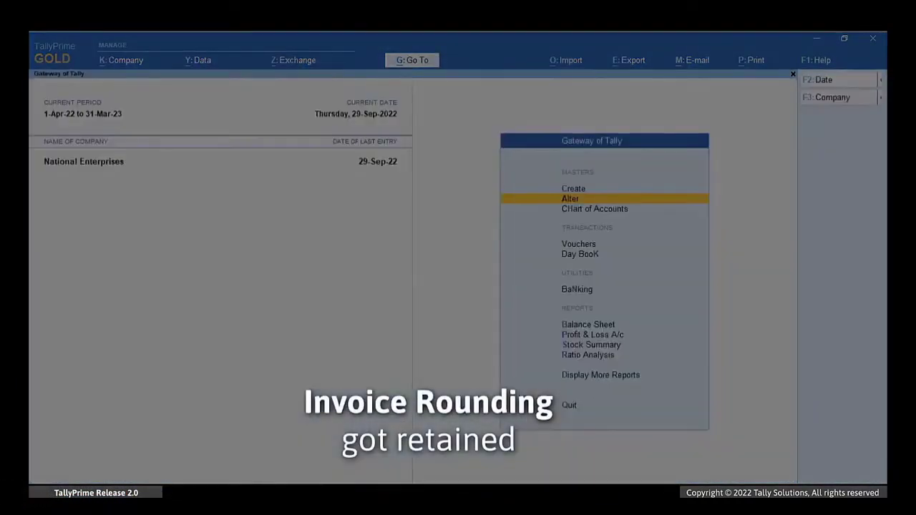
Step: Open the Integrated Tax ledger for alteration via Go To > Alter Master > Ledger
key(Down)
key(Down)
key(Down)
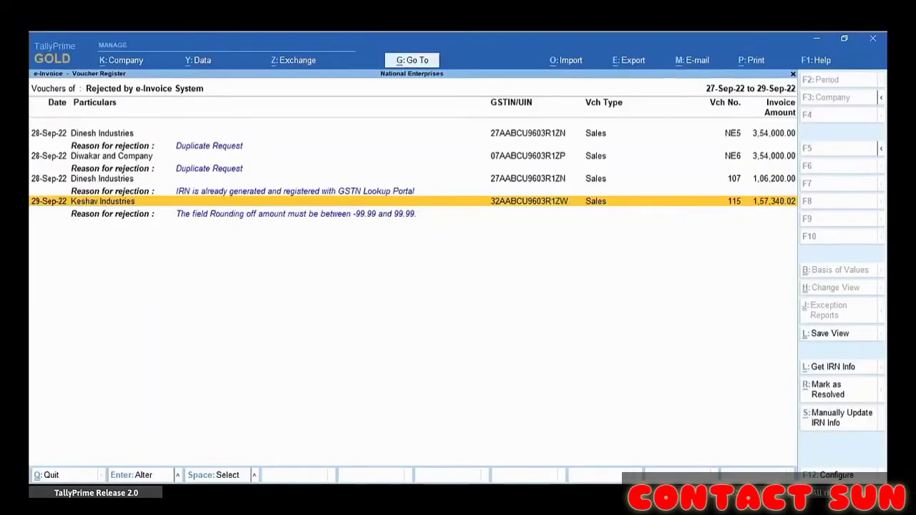
key(alt+g)
key(Up)
key(Up)
key(Up)
key(Return)
key(Down)
key(Return)
key(Down)
key(Down)
key(Down)
key(Down)
key(Down)
key(Down)
key(Down)
key(Down)
key(Down)
key(Down)
key(Return)
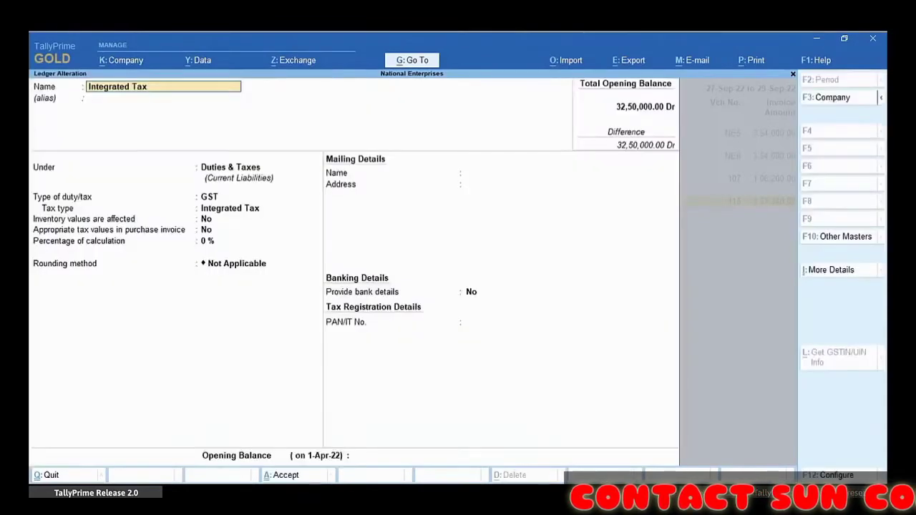
Step: Put the ledger under Duties & Taxes as a GST duty with tax type Integrated Tax, and save
key(Return)
key(Return)
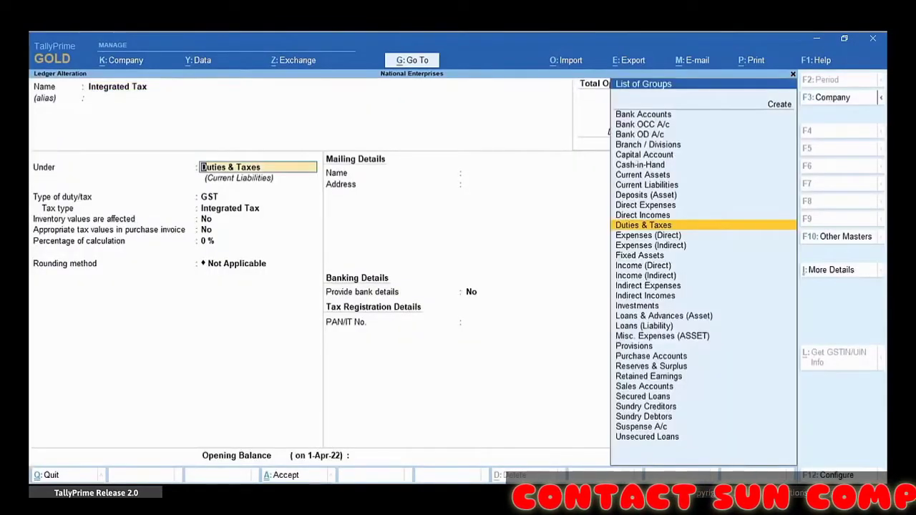
key(Down)
key(Down)
key(Down)
key(Down)
key(Down)
key(Down)
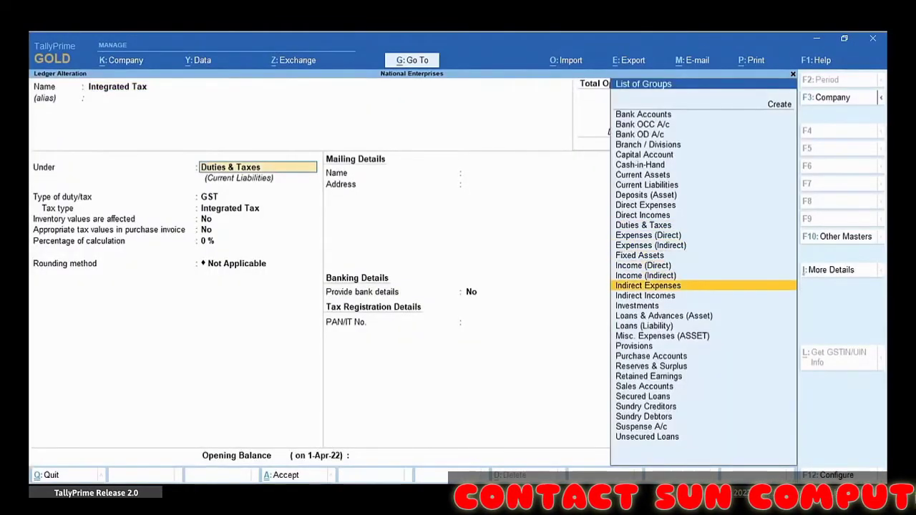
key(Return)
key(Return)
key(Up)
key(Up)
key(Return)
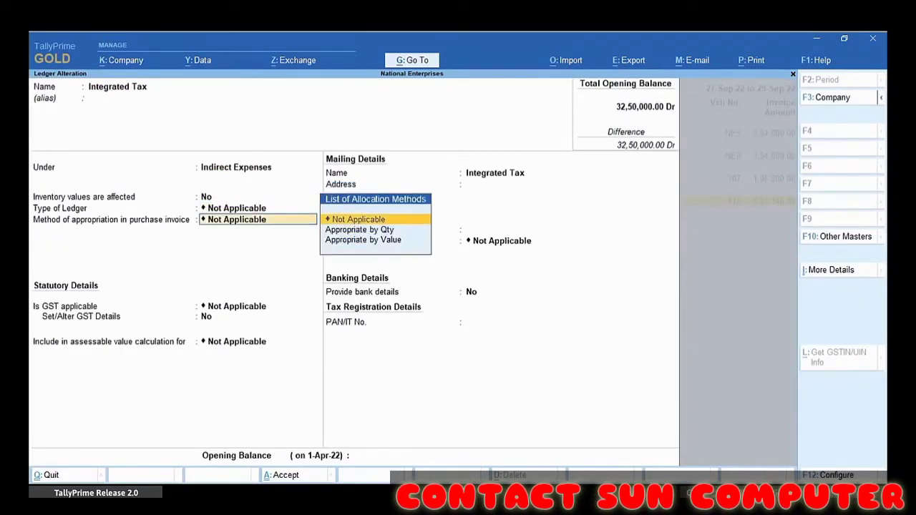
key(BackSpace)
key(BackSpace)
key(BackSpace)
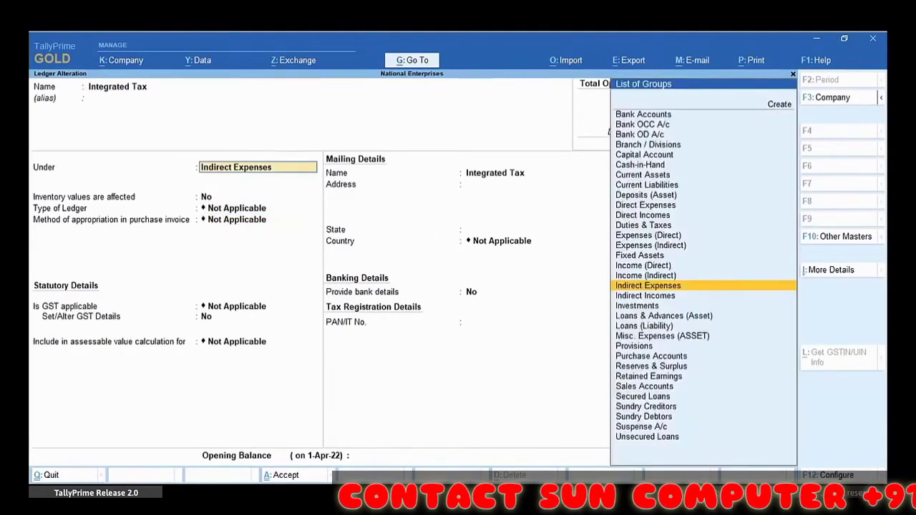
key(Up)
key(Up)
key(Up)
key(Up)
key(Up)
key(Up)
key(Return)
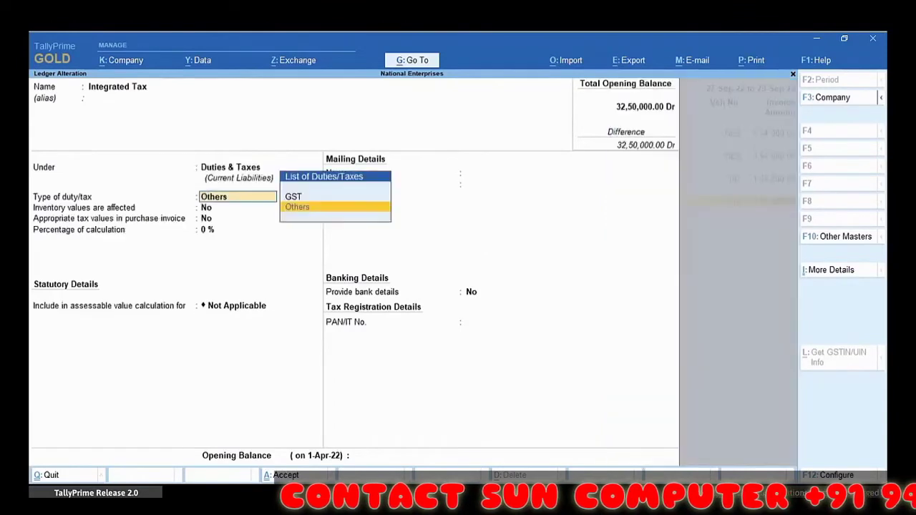
key(Up)
key(Return)
key(Return)
key(Return)
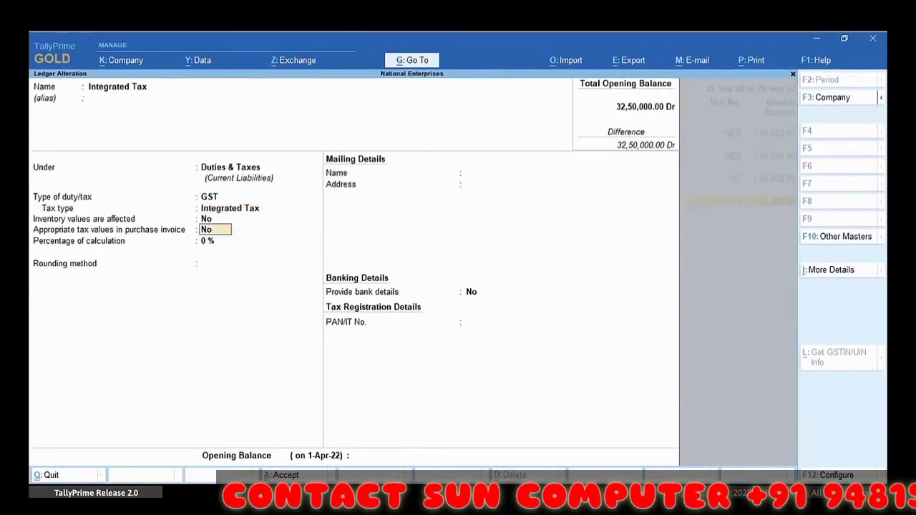
key(ctrl+a)
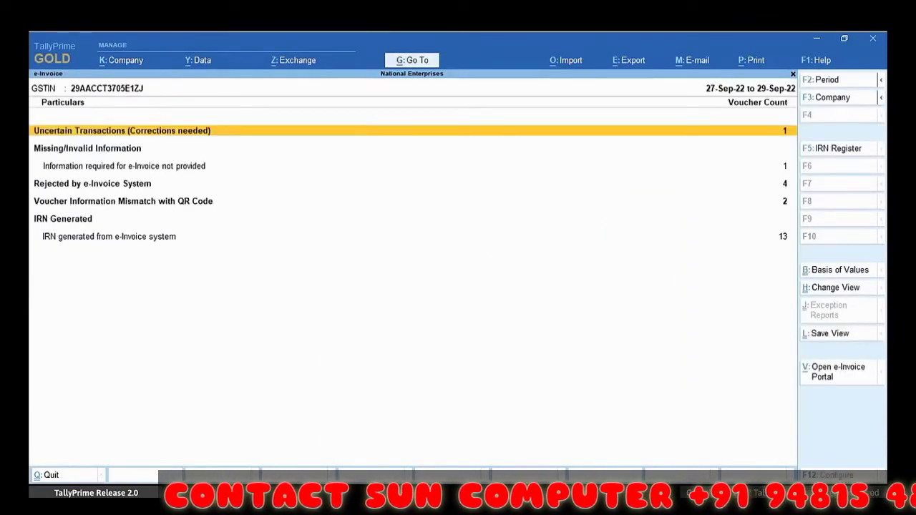
Step: Re-save Keshav Industries voucher 115 from the rejected list and confirm resending it for e-Invoice
key(Down)
key(Down)
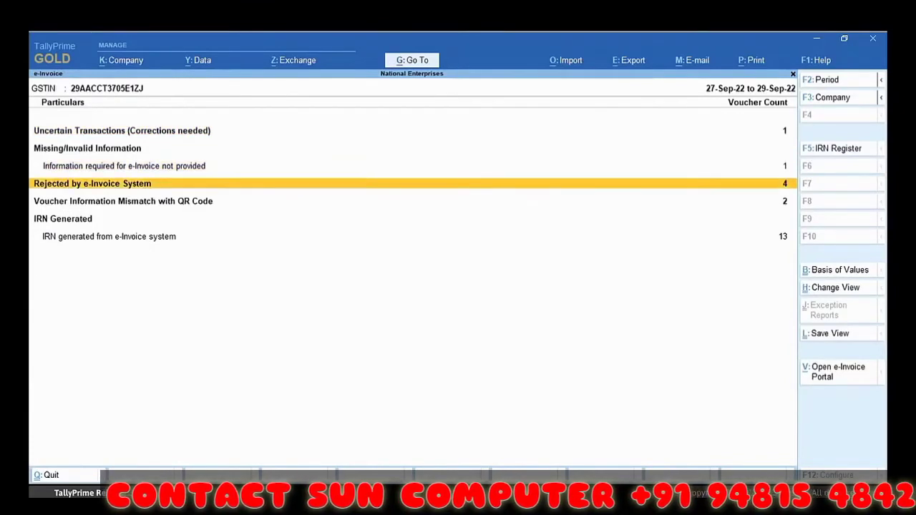
key(Return)
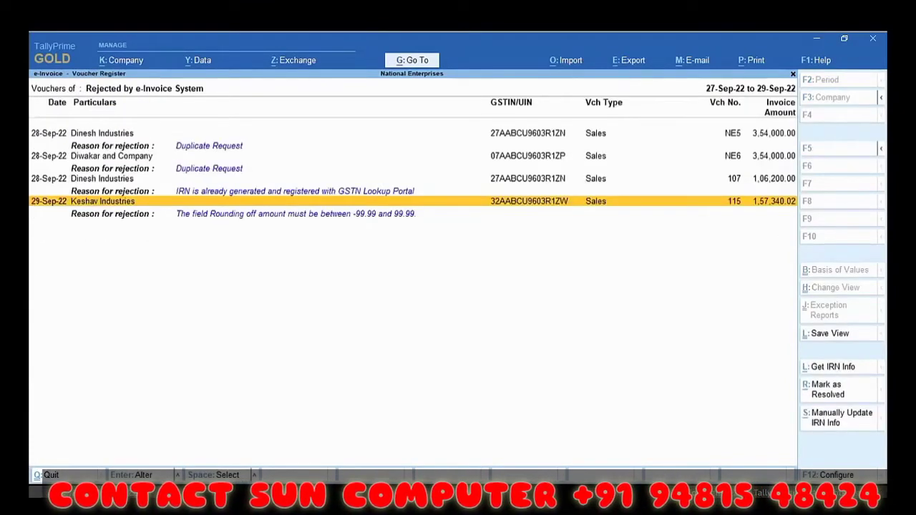
key(Return)
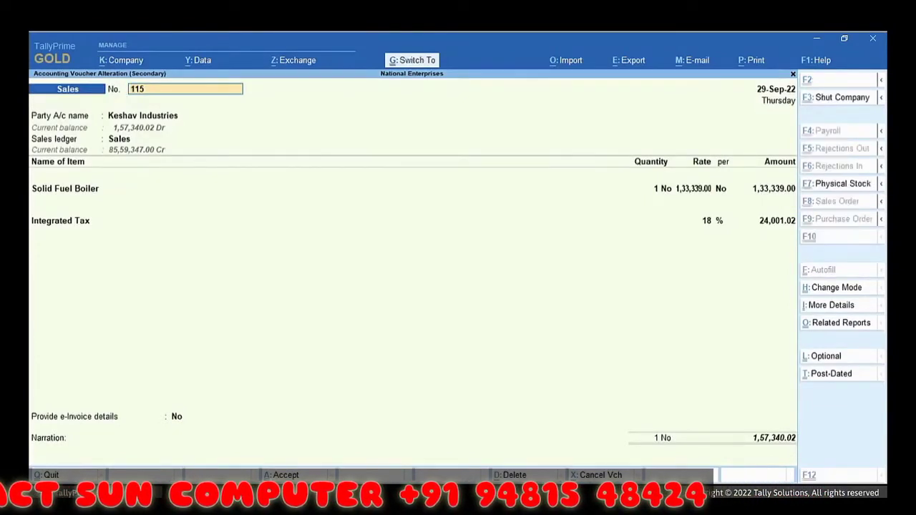
key(ctrl+a)
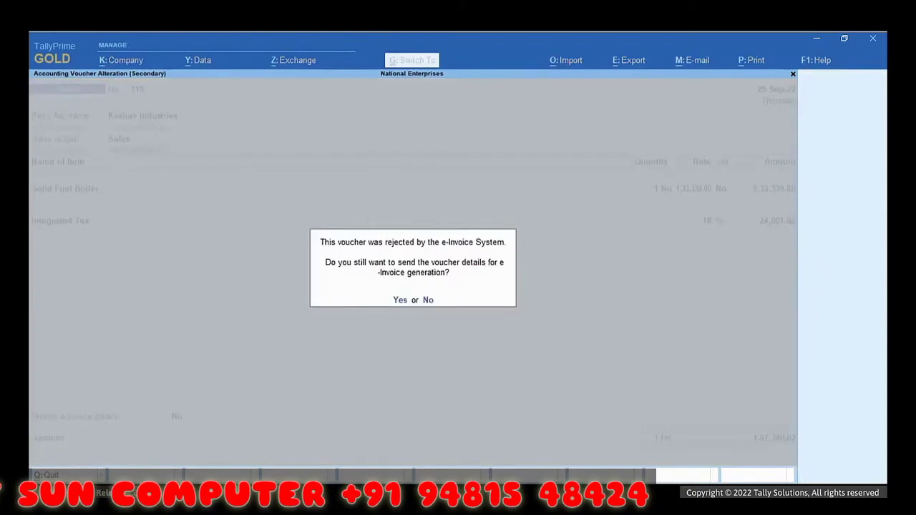
key(y)
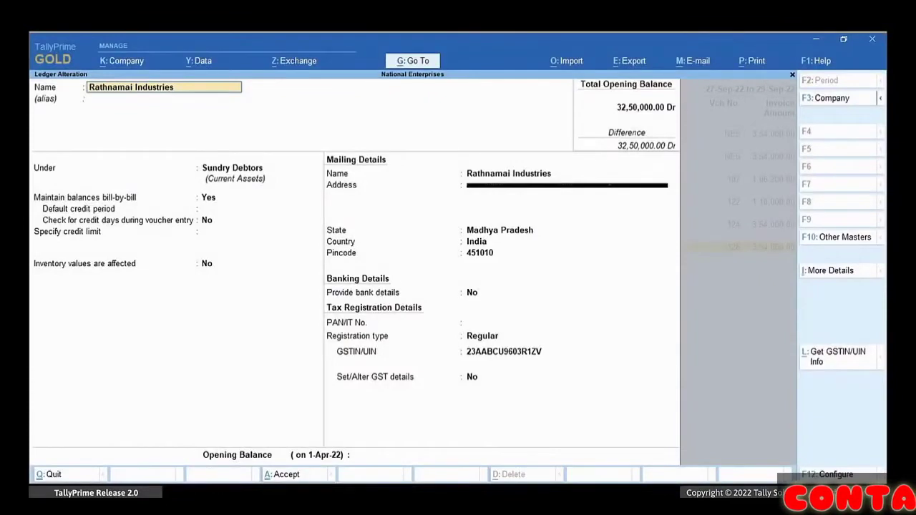
Step: Enter 'Indore' as the Rathnamai Industries ledger address and save the ledger
key(Return)
key(Return)
key(Return)
key(Return)
key(Return)
key(Return)
key(Return)
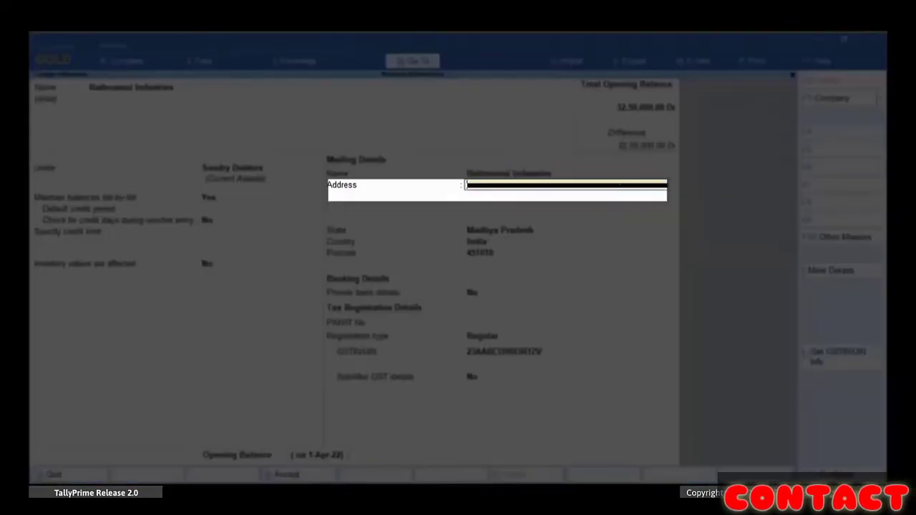
text(Indore)
key(Return)
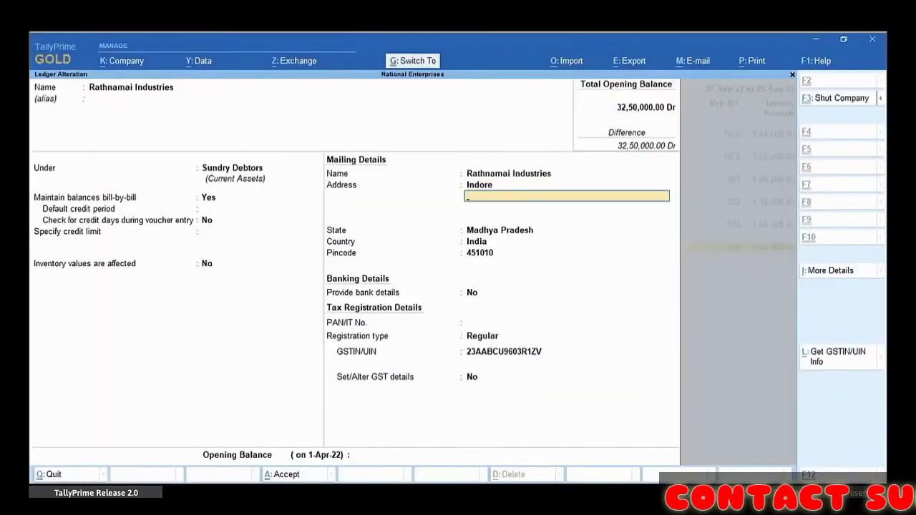
key(ctrl+a)
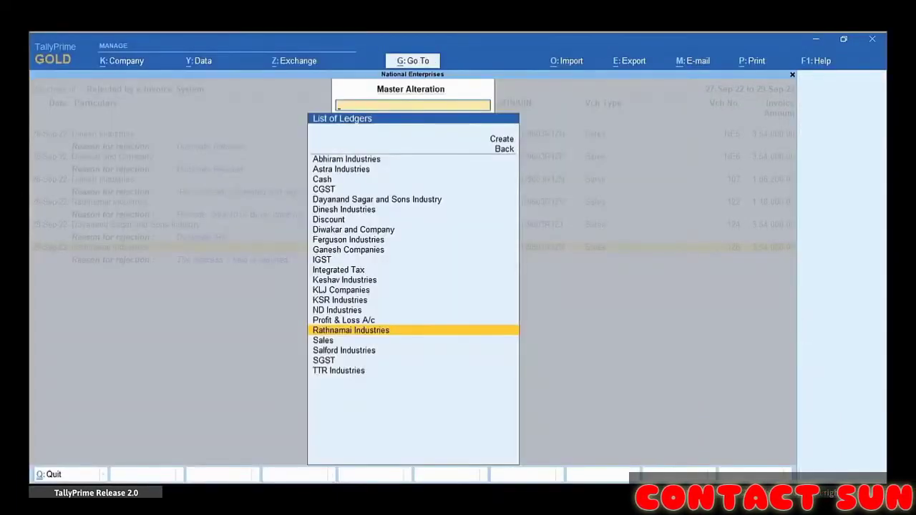
Step: Return to the e-Invoice report and open the Rejected by e-Invoice System voucher list
key(BackSpace)
key(Escape)
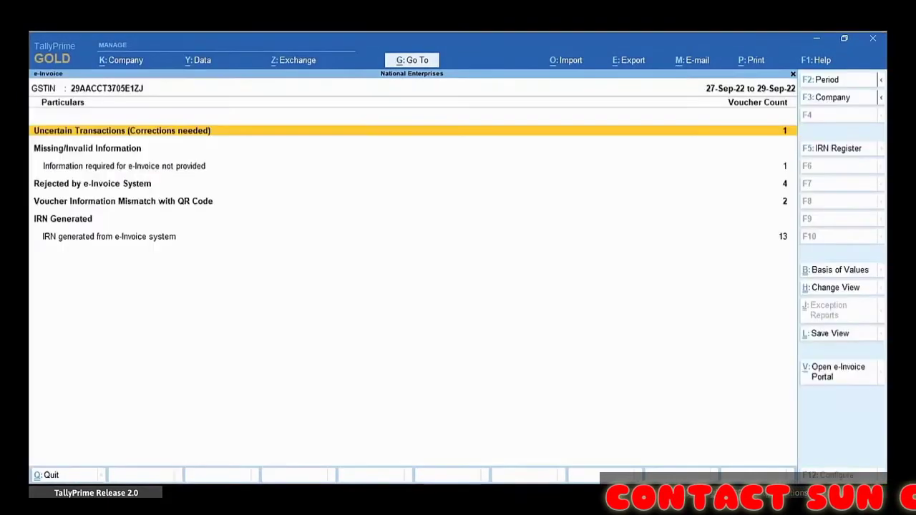
key(Down)
key(Down)
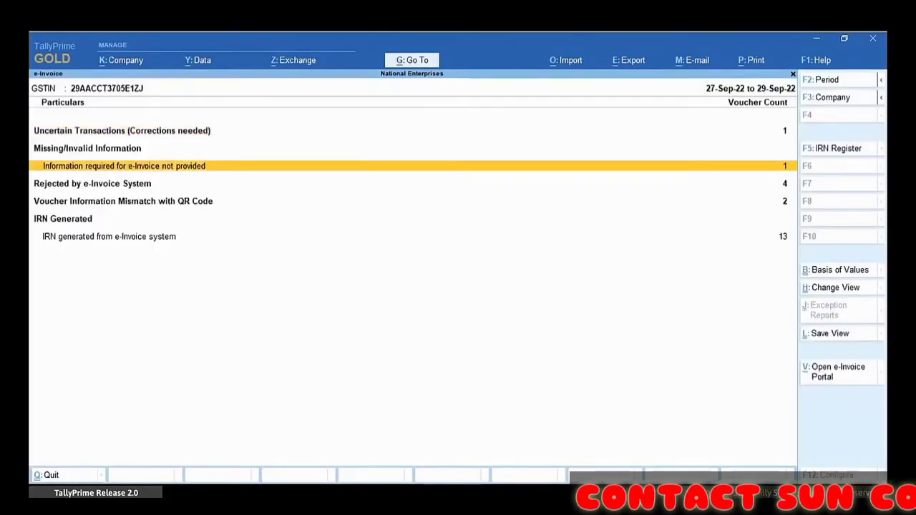
key(Return)
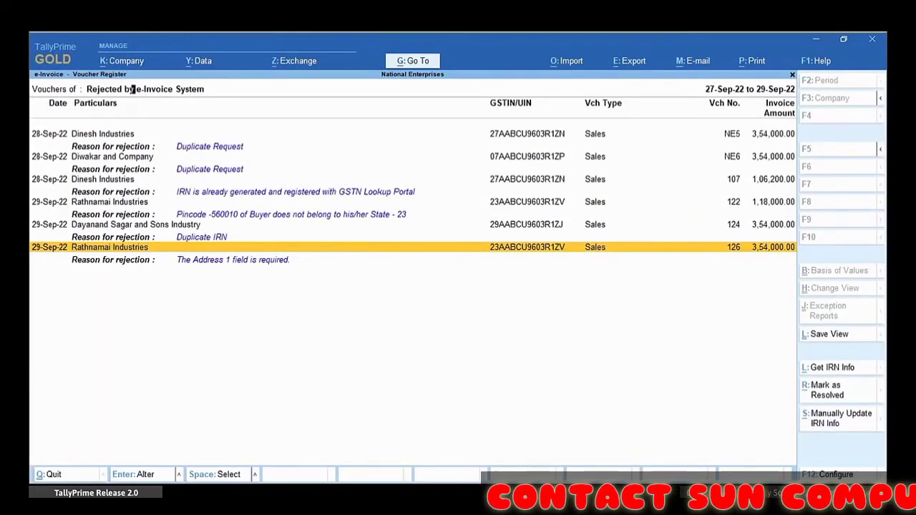
Step: Re-save Rathnamai Industries voucher 126 with the Indore party address and confirm resending it for e-Invoice
key(Return)
key(Return)
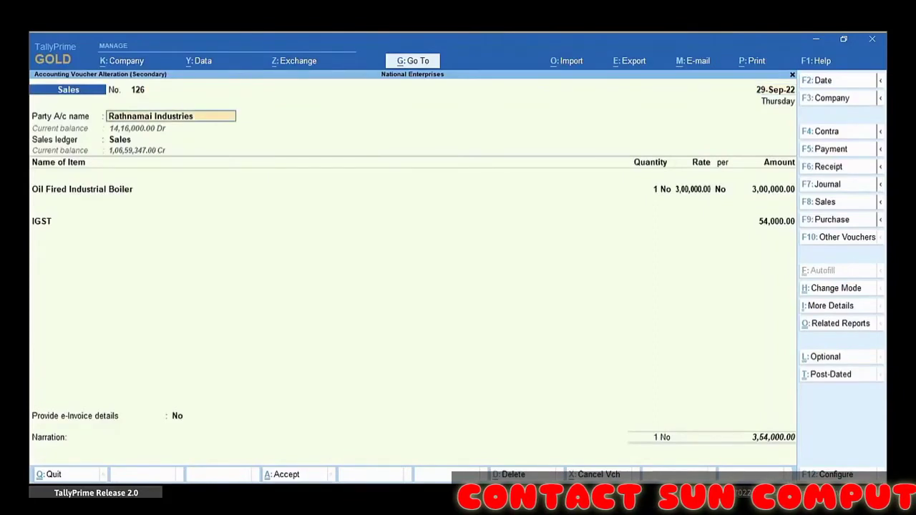
key(Return)
key(ctrl+a)
key(Return)
key(Return)
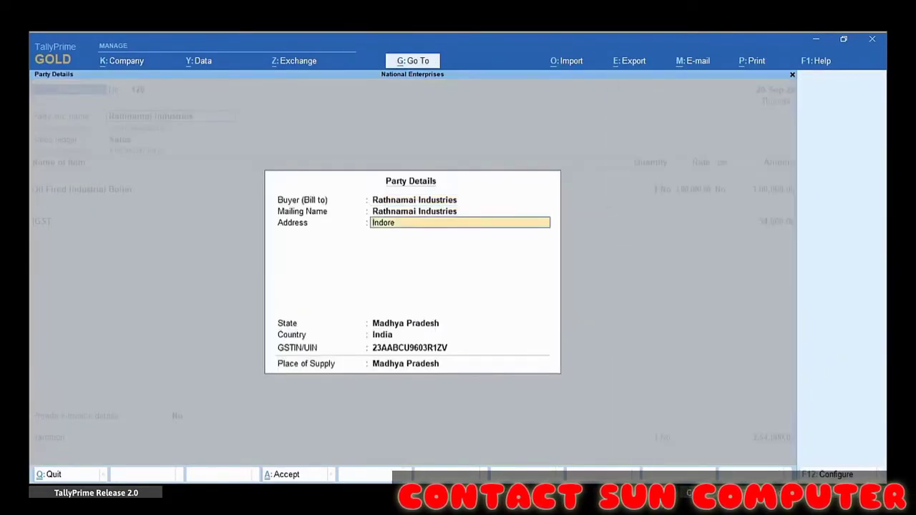
key(ctrl+a)
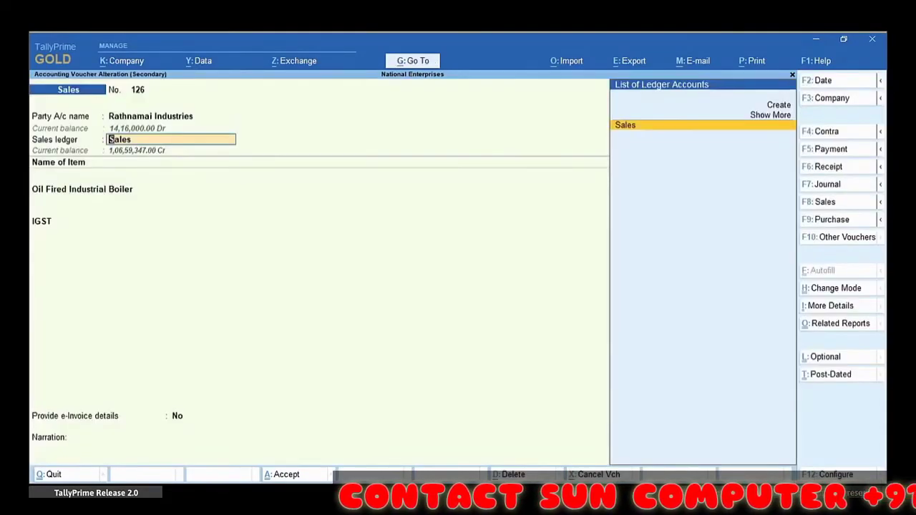
key(ctrl+a)
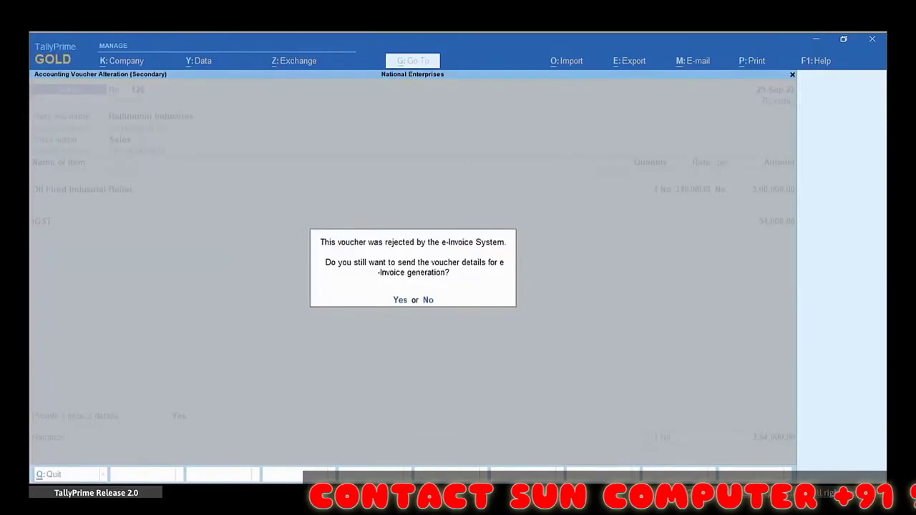
key(y)
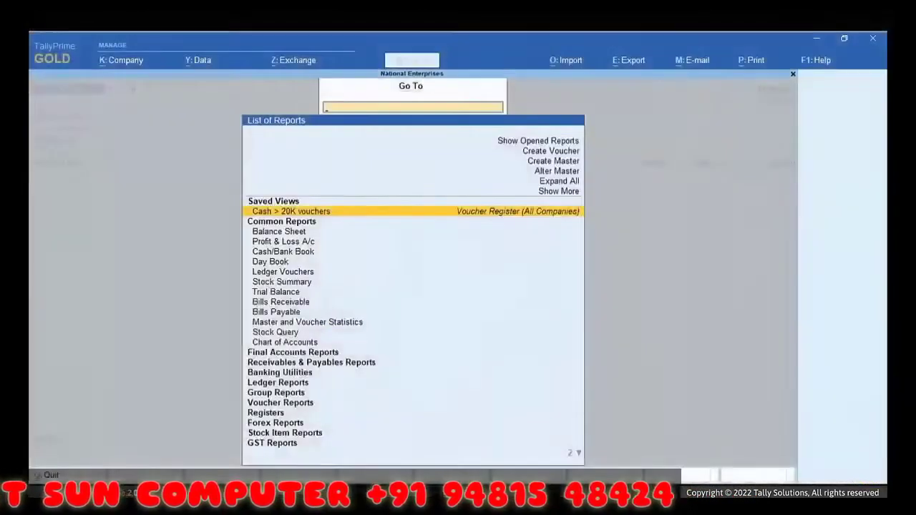
Step: Correct the ND Industries ledger pincode to the six-digit 110015
key(Up)
key(Up)
key(Up)
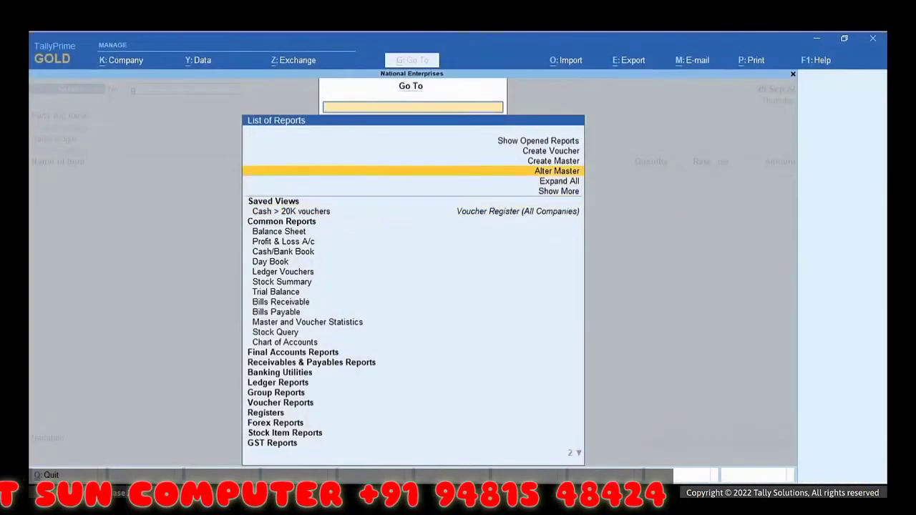
key(Return)
key(Down)
key(Return)
key(Down)
key(Down)
key(Down)
key(Down)
key(Down)
key(Down)
key(Down)
key(Down)
key(Down)
key(Down)
key(Down)
key(Down)
key(Down)
key(Return)
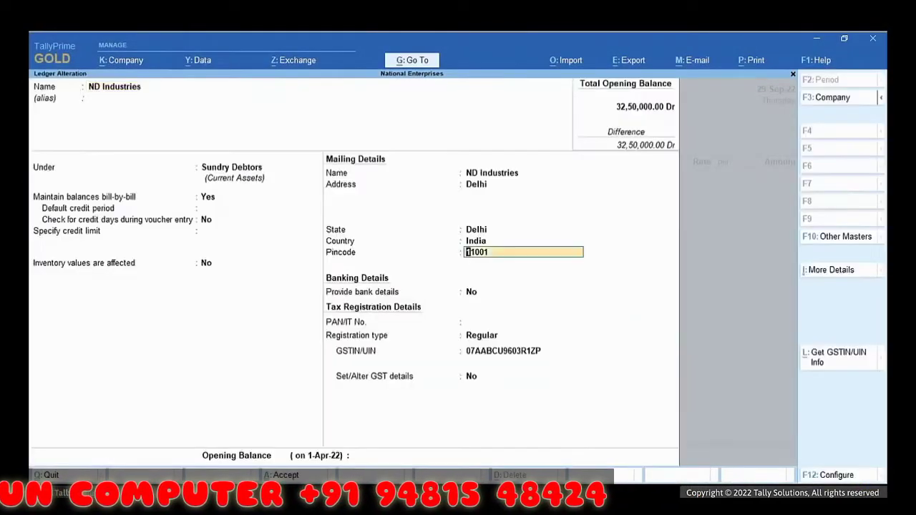
text(1)
key(Return)
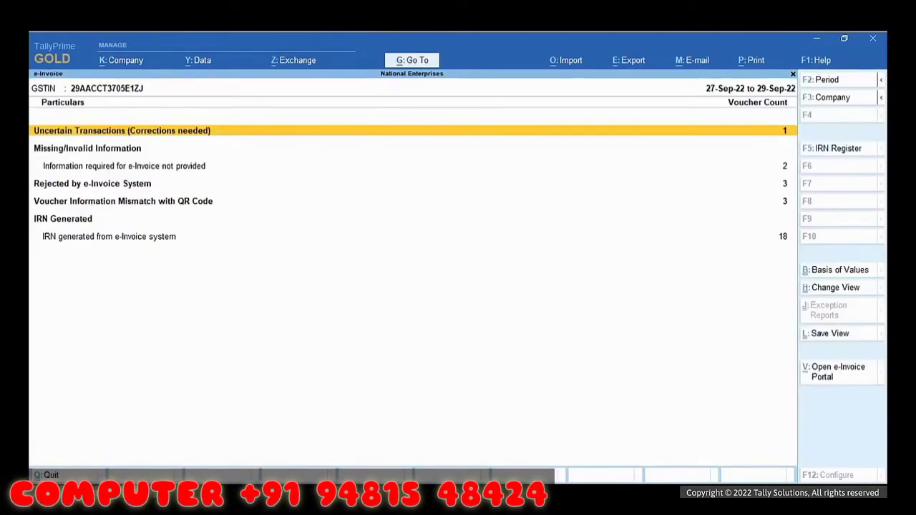
Step: Open ND Industries voucher 121 from the missing-information list, save it, and confirm e-Invoice generation
key(Down)
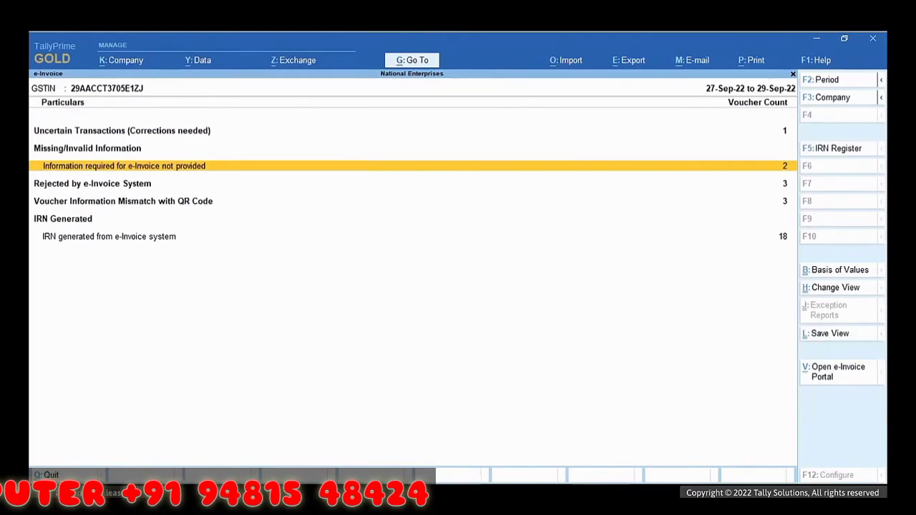
key(Return)
key(Down)
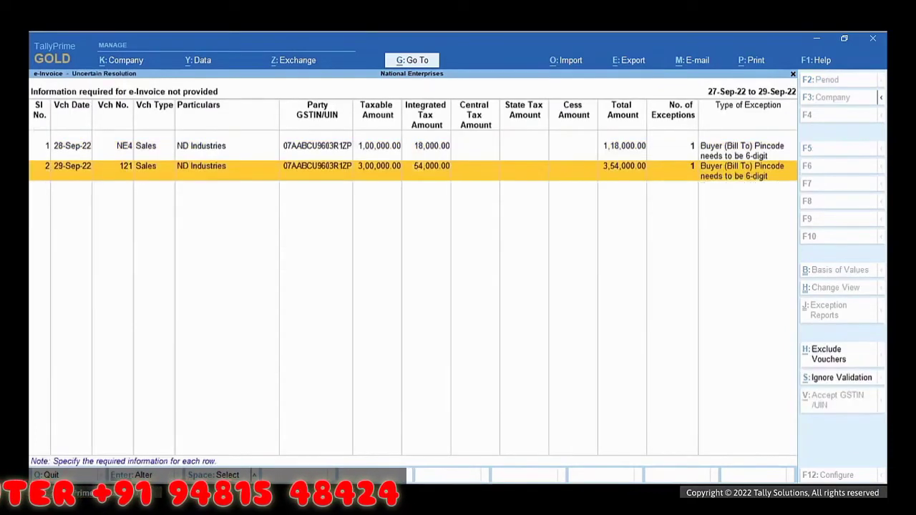
key(Return)
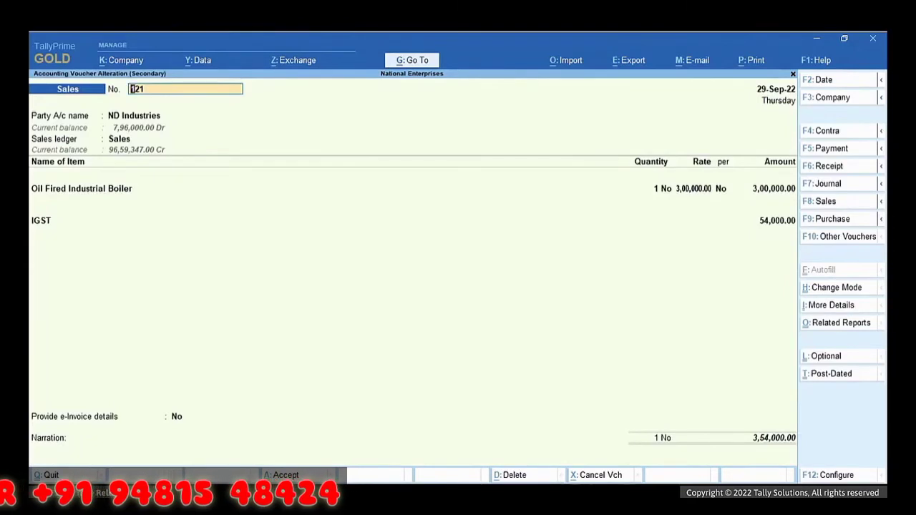
key(ctrl+a)
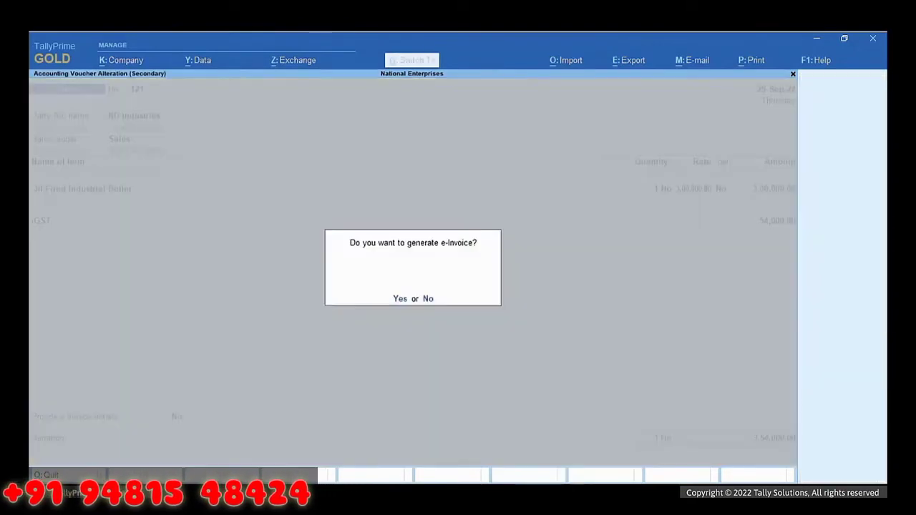
key(y)
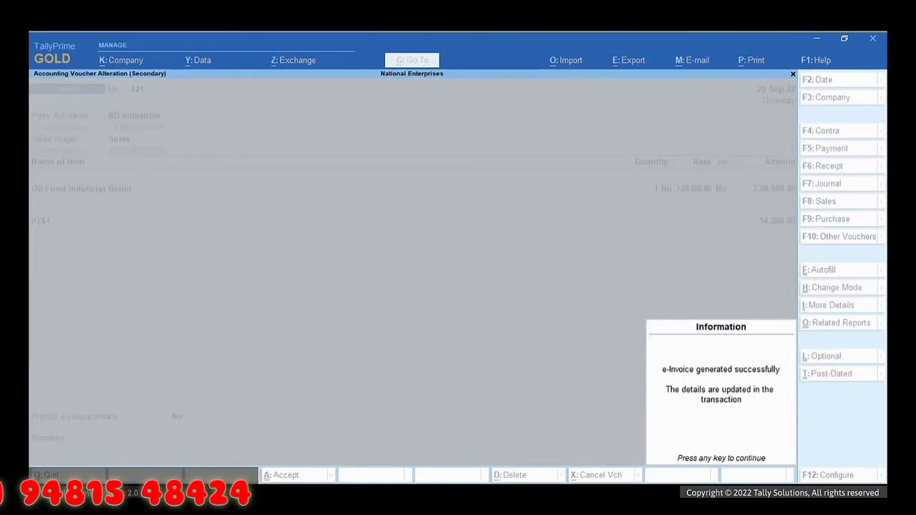
key(Return)
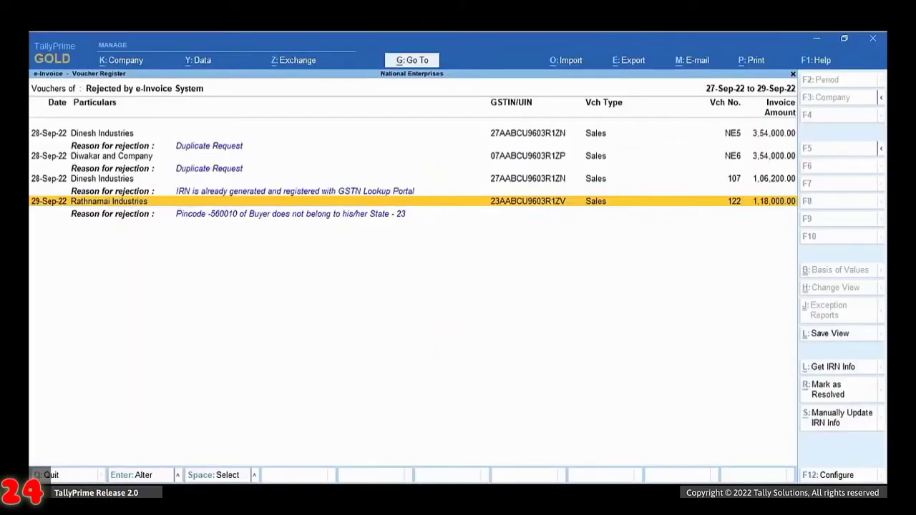
Step: Keep Madhya Pradesh as the state and replace pincode 560010 with 451010
key(Return)
key(Return)
key(Return)
key(Return)
key(Return)
key(Return)
key(Return)
key(Return)
key(Return)
key(Return)
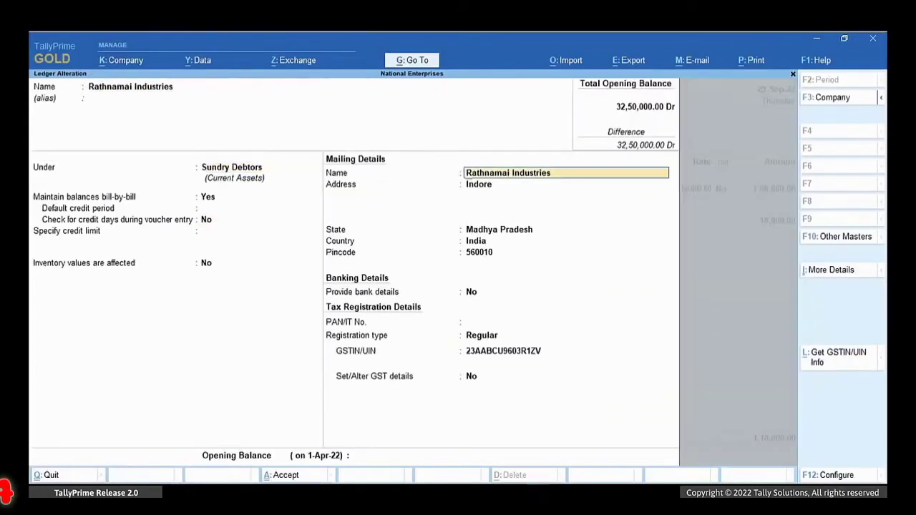
key(Return)
key(Return)
text(451)
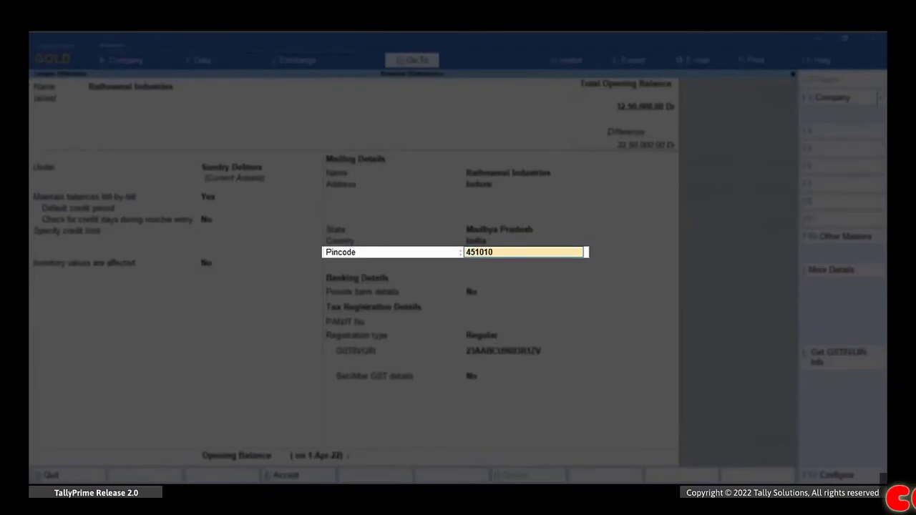
key(Return)
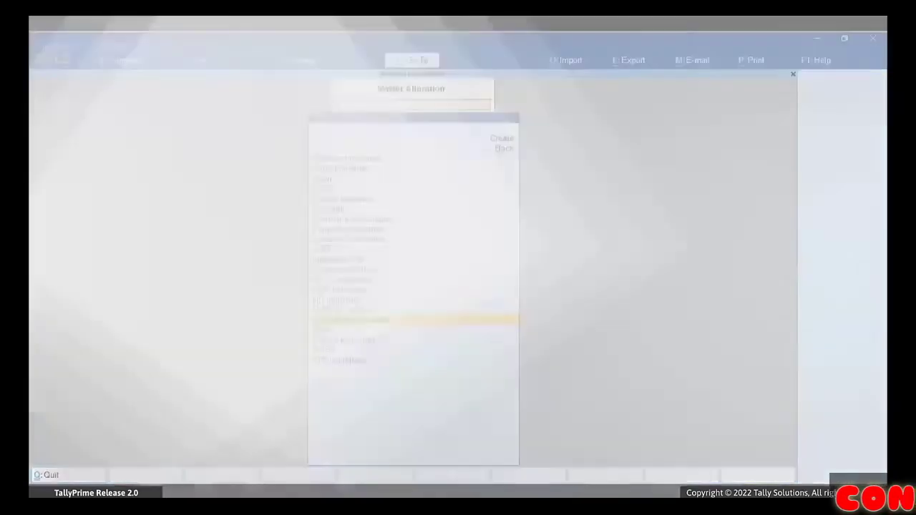